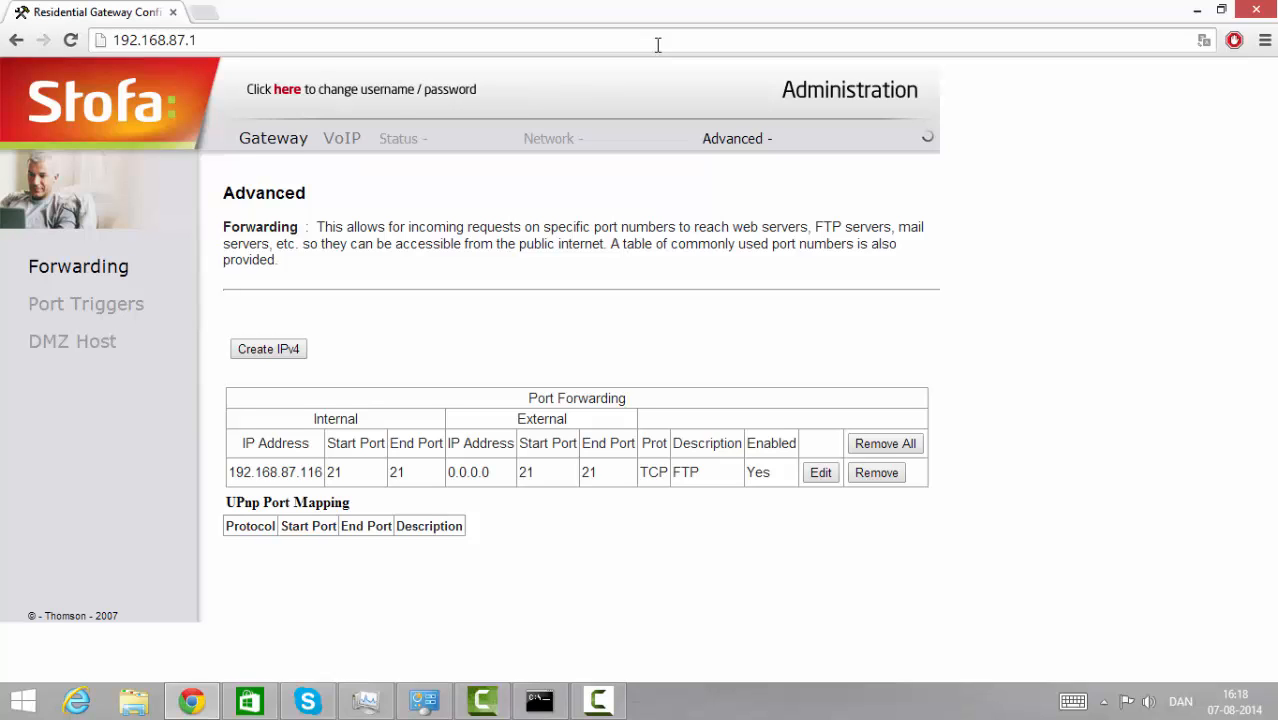
# - Load the router's administration page at 192.168.87.1 and check where its username and password are changed, returning to the software status page
pyautogui.hotkey('ctrl', 'a')
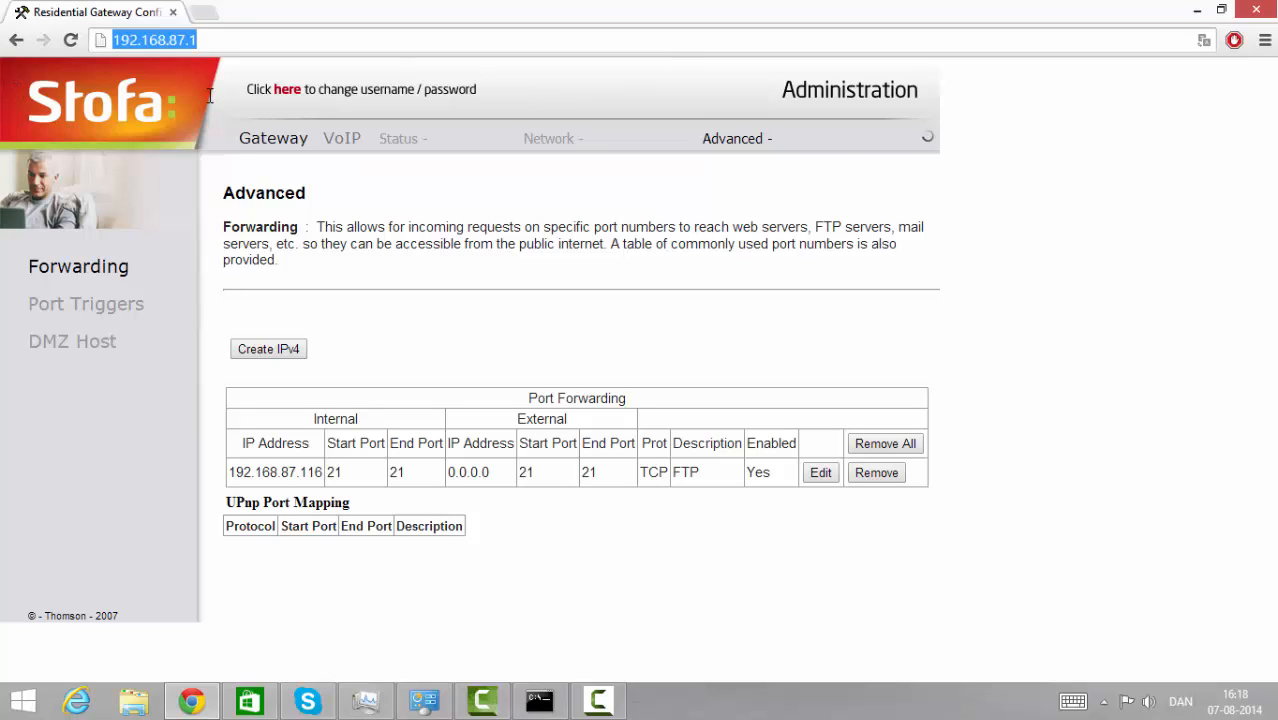
pyautogui.press('End')
pyautogui.hotkey('ctrl', 'a')
pyautogui.press('Return')
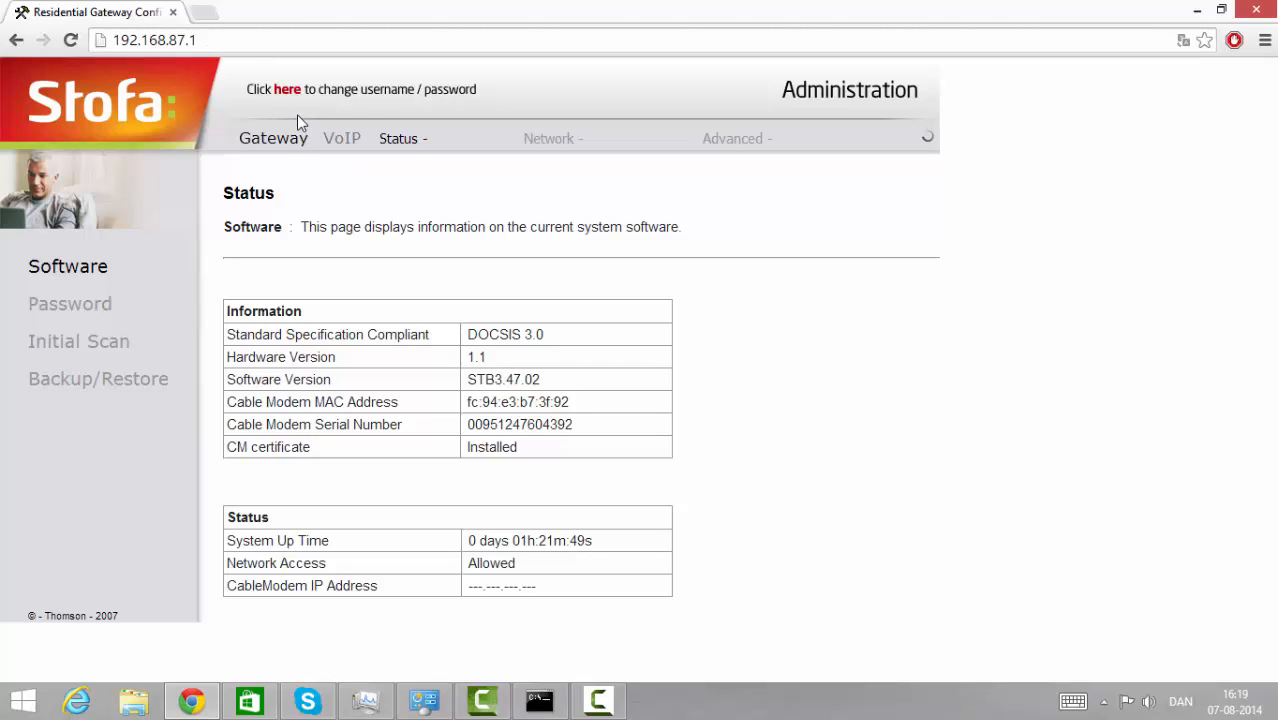
pyautogui.click(285, 92)
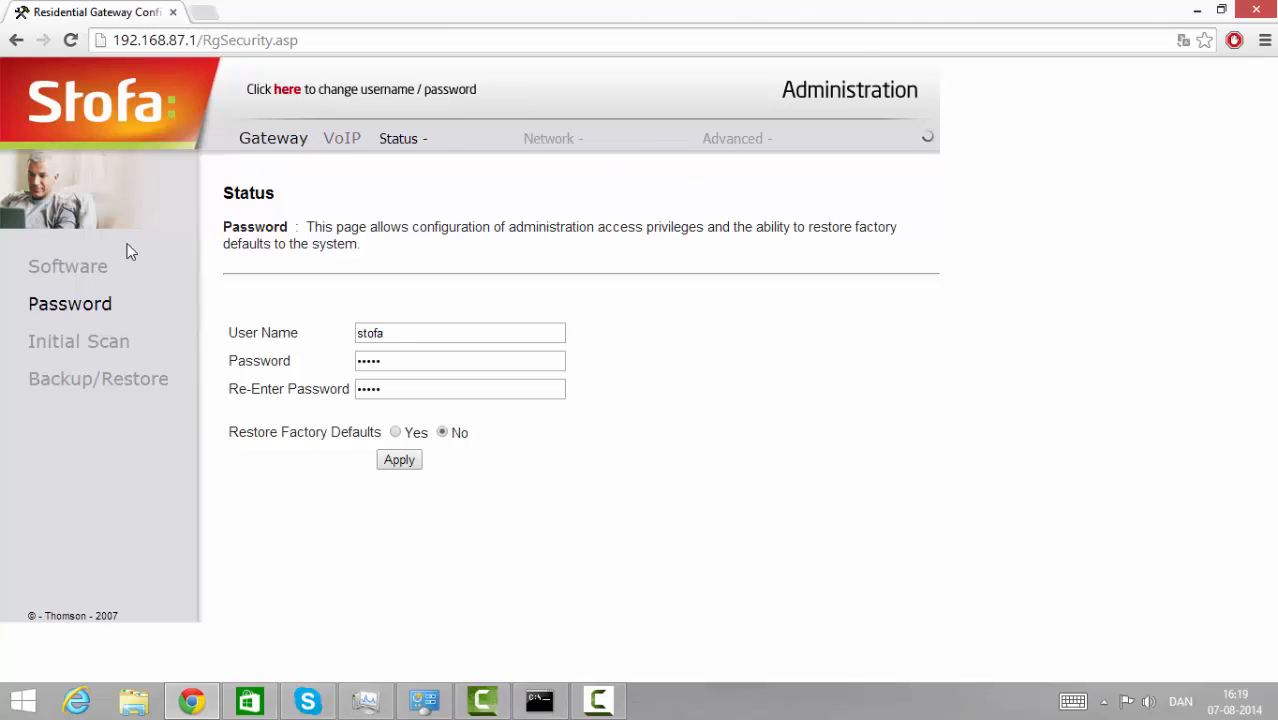
pyautogui.click(279, 149)
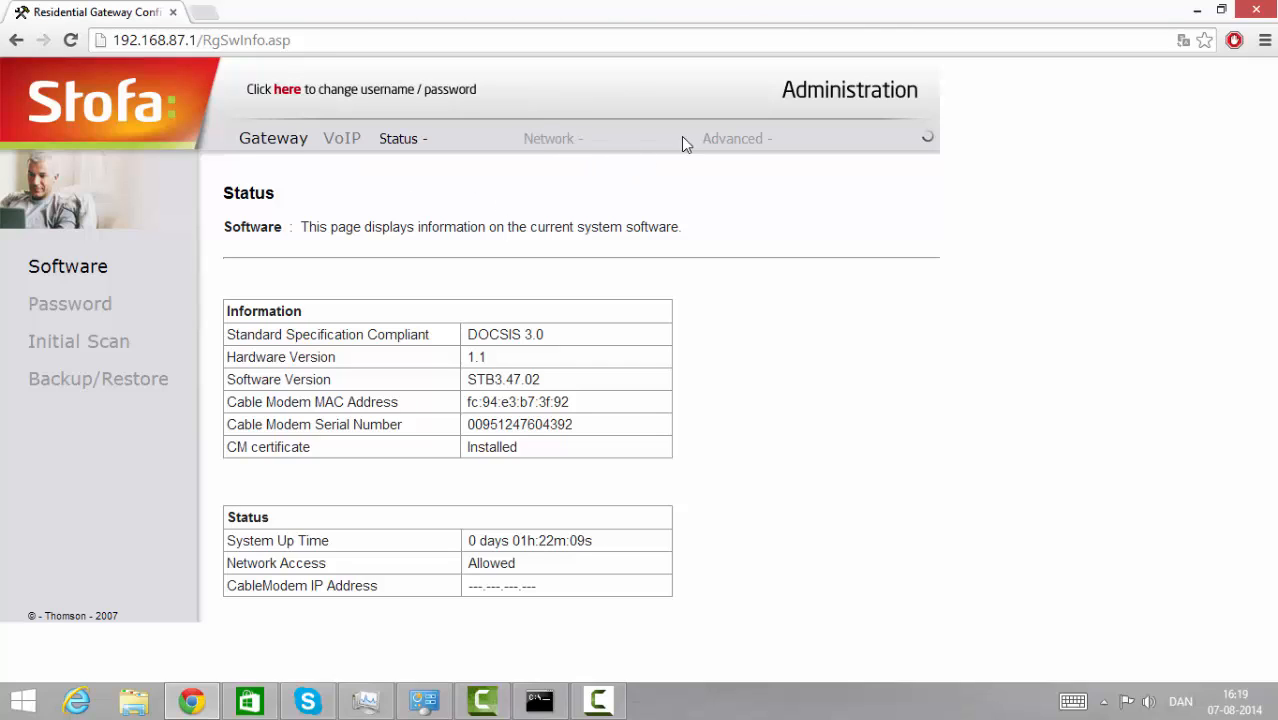
# - Remove all existing port forwarding rules in the advanced forwarding settings and open a form for a new IPv4 rule
pyautogui.click(736, 146)
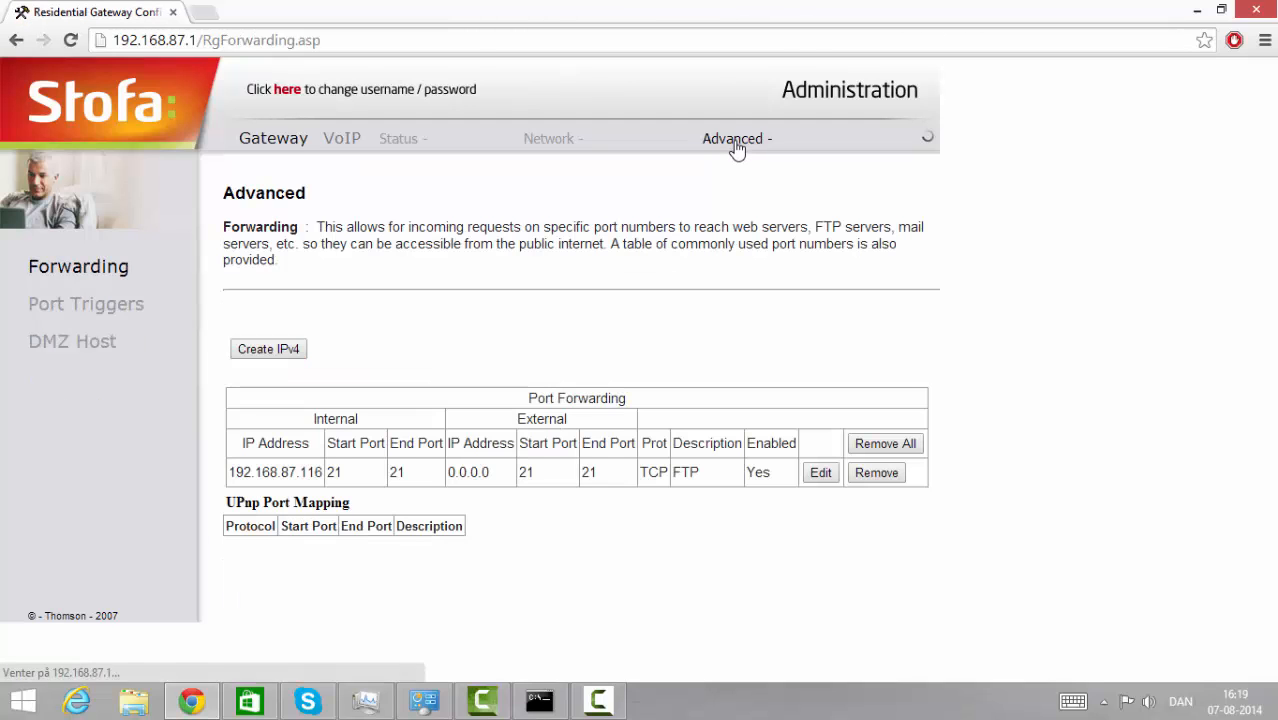
pyautogui.click(259, 358)
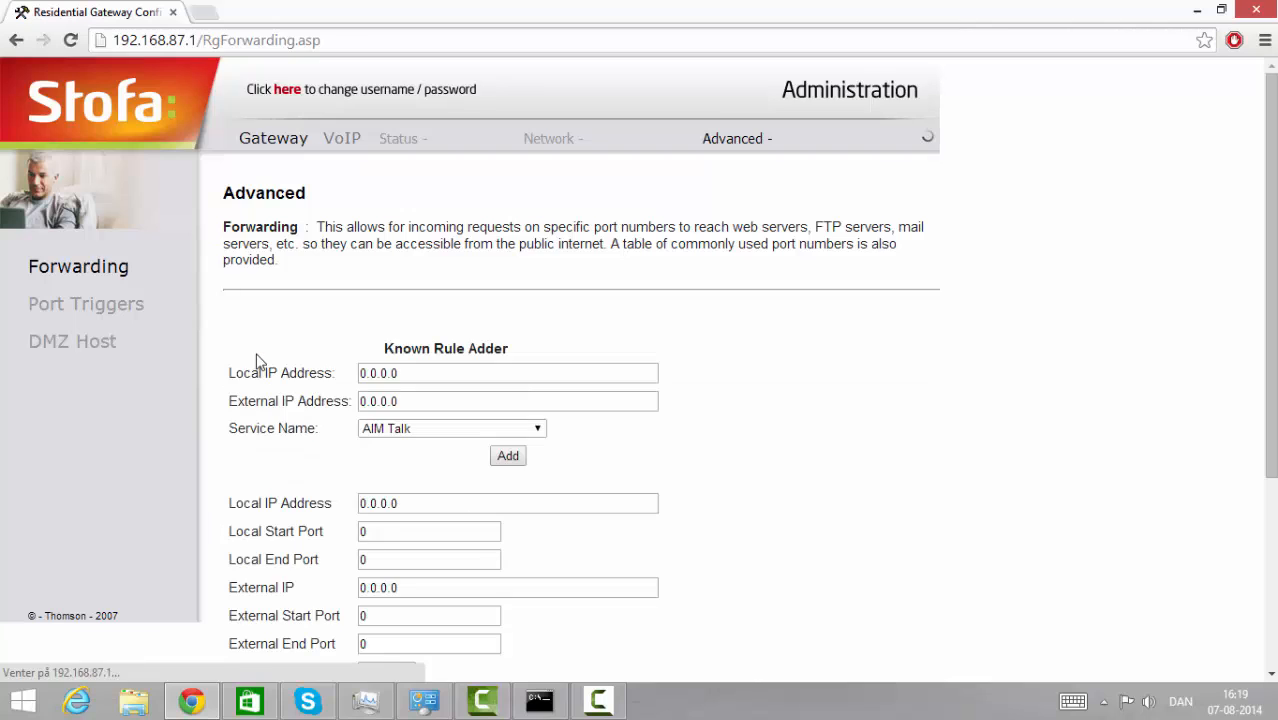
pyautogui.scroll(-2, 1224, 291)
pyautogui.scroll(-2, 956, 633)
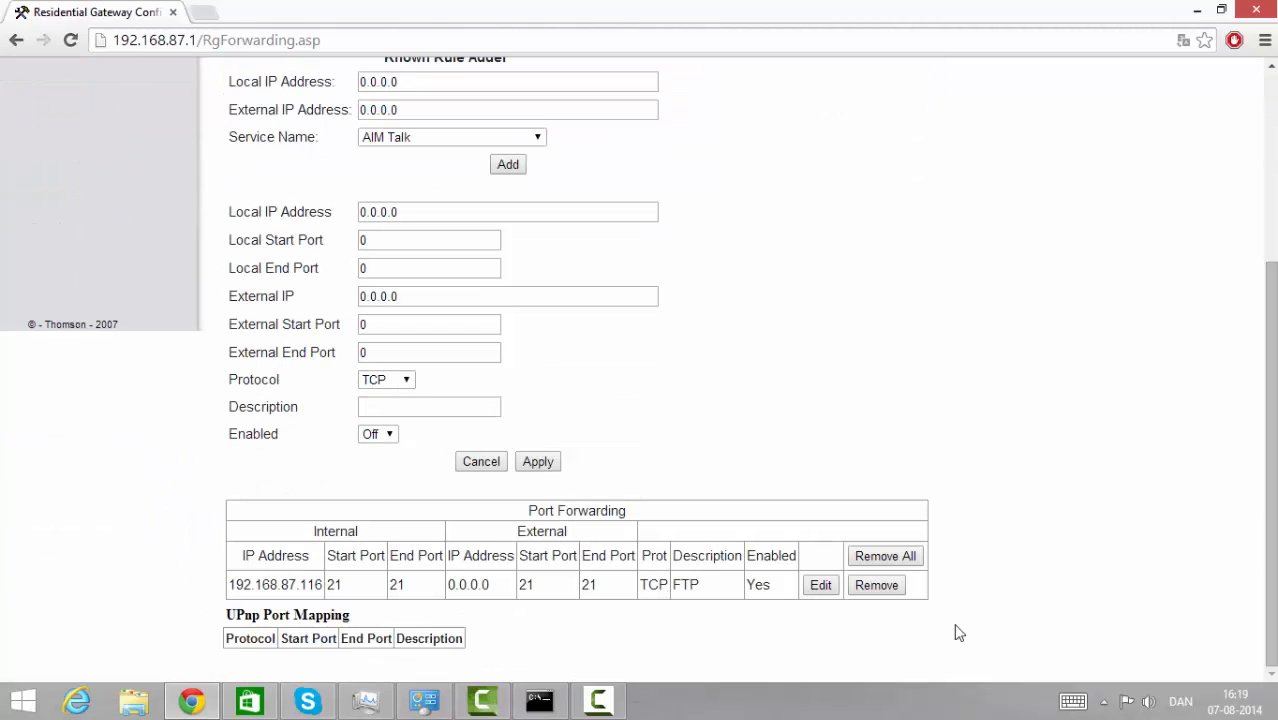
pyautogui.click(903, 561)
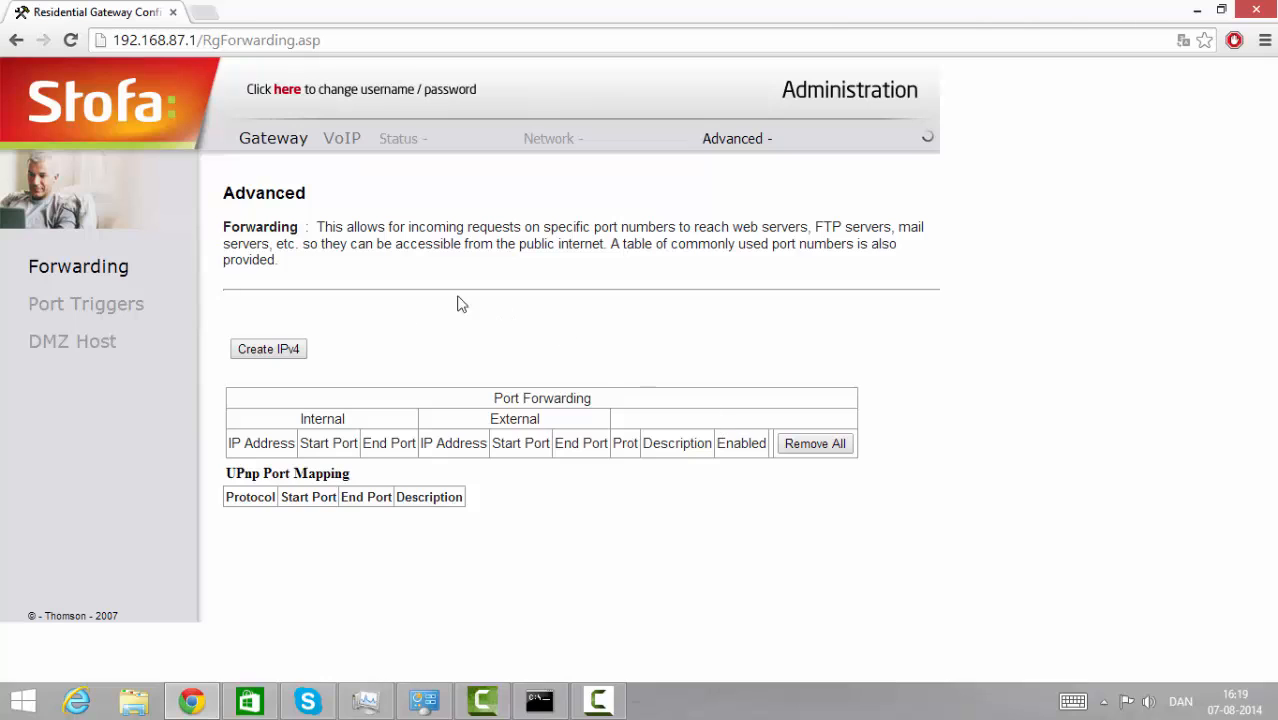
pyautogui.click(241, 350)
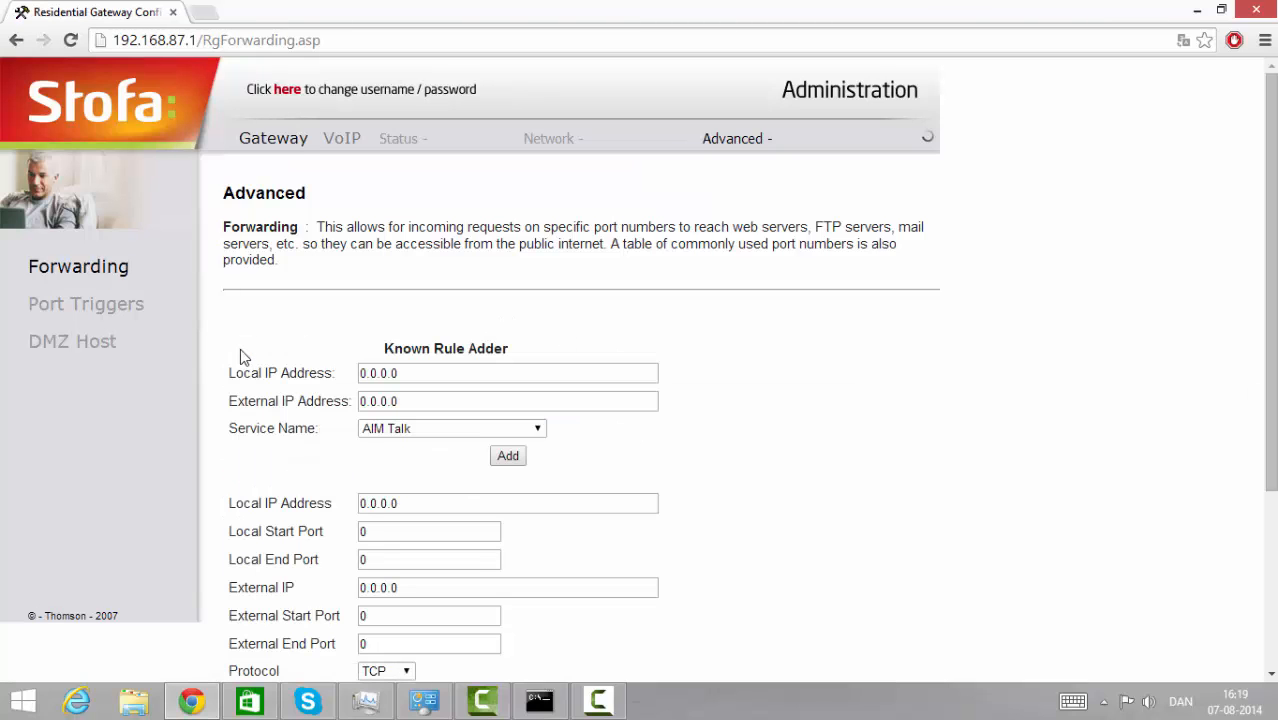
pyautogui.moveTo(435, 498); pyautogui.dragTo(331, 508)
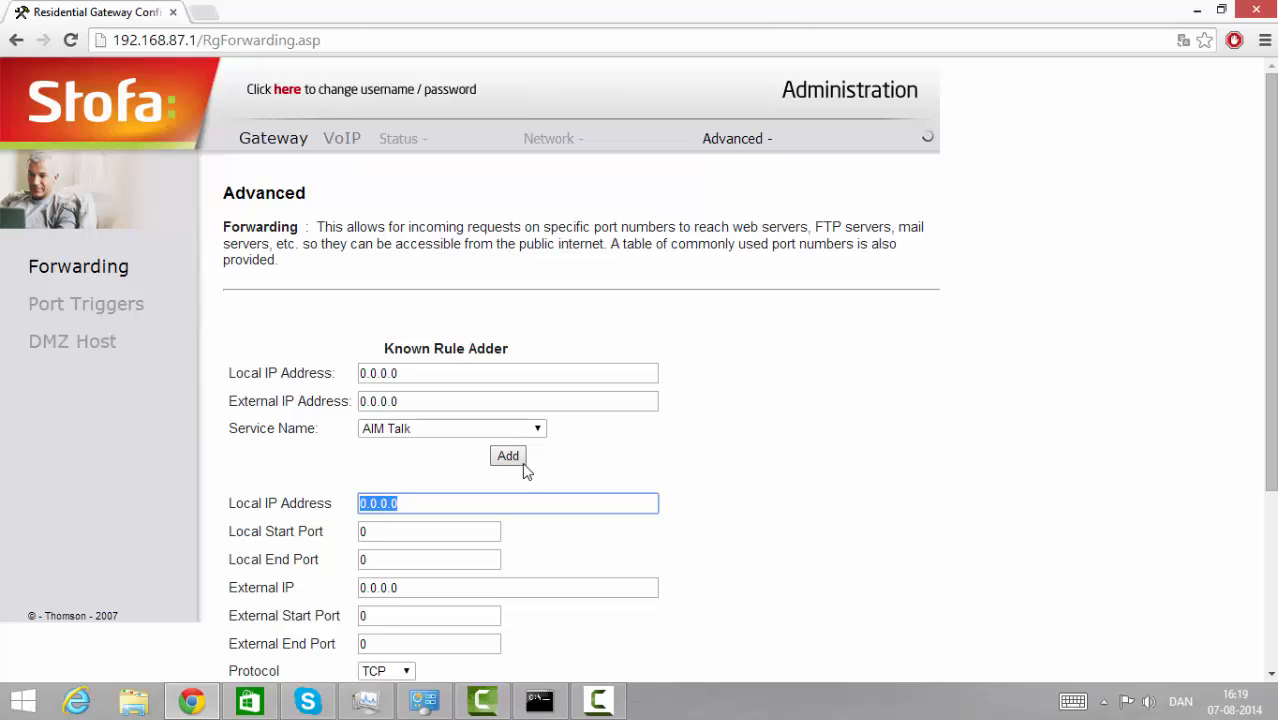
# - Look up the computer's local IPv4 address in the router's DHCP client list and in the ipconfig /all output in Command Prompt
pyautogui.click(549, 142)
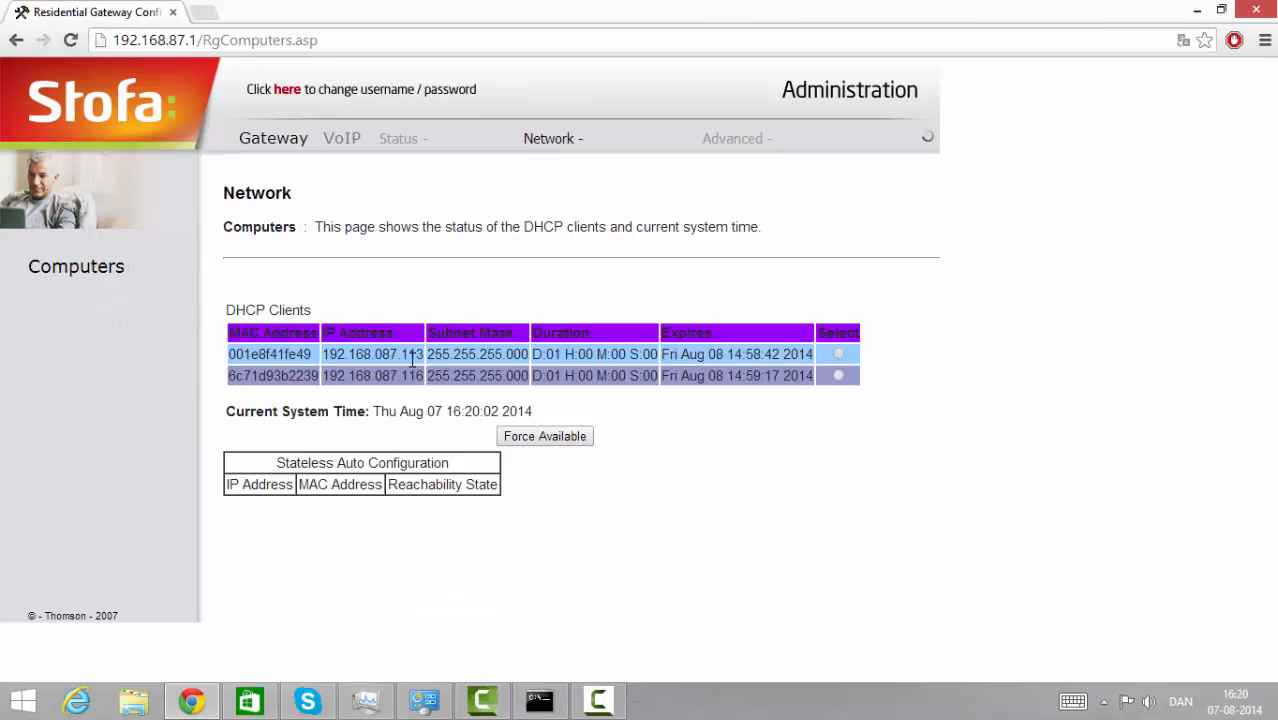
pyautogui.click(541, 690)
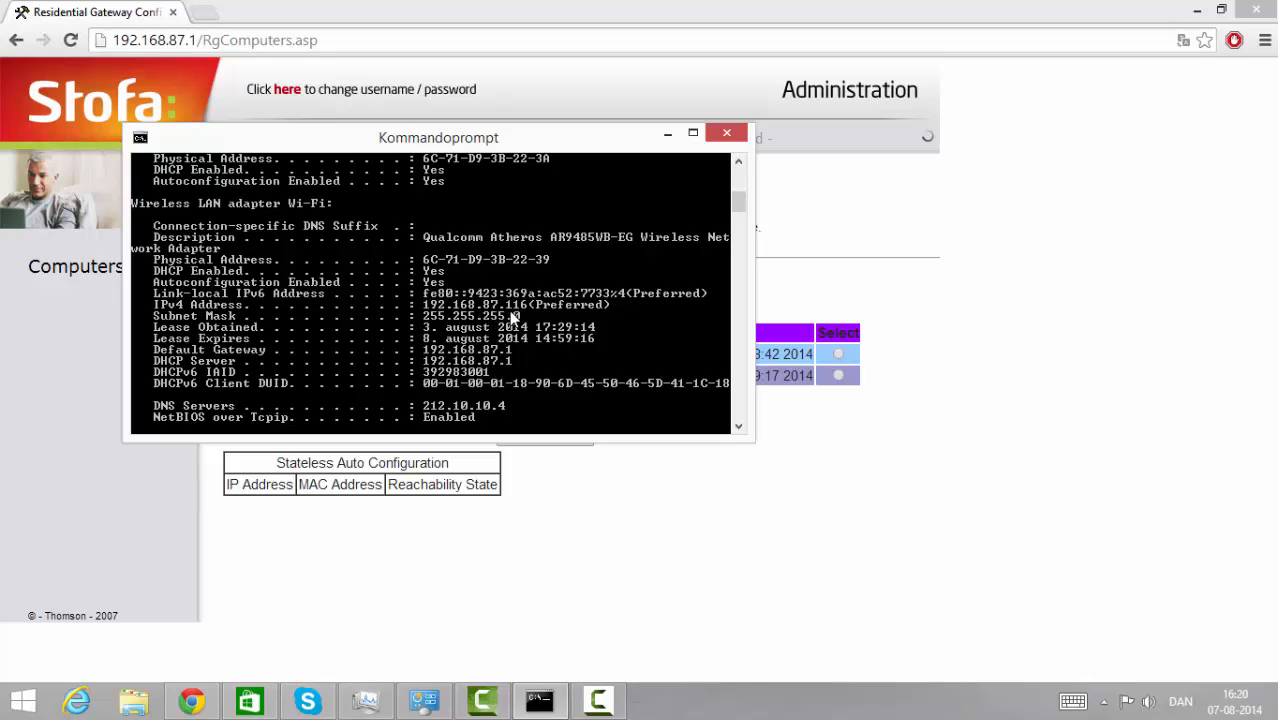
pyautogui.click(830, 262)
pyautogui.click(537, 698)
pyautogui.moveTo(741, 205); pyautogui.dragTo(739, 168)
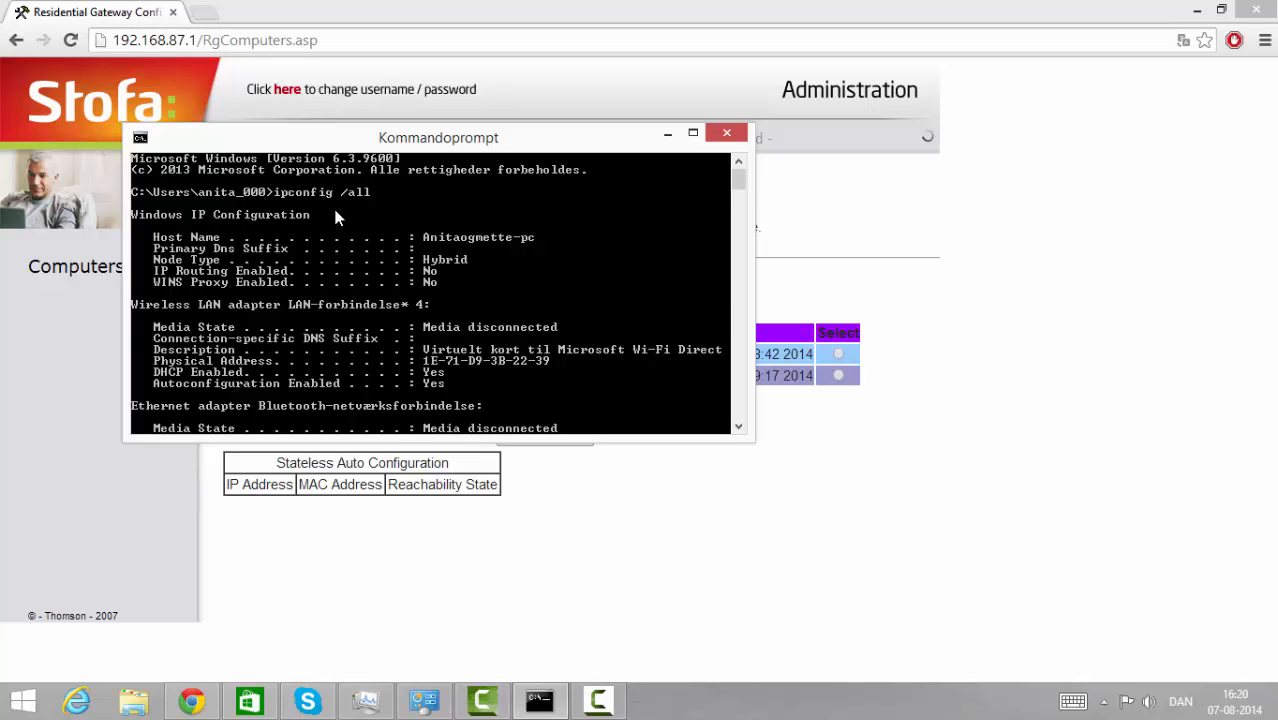
pyautogui.moveTo(742, 178); pyautogui.dragTo(706, 222)
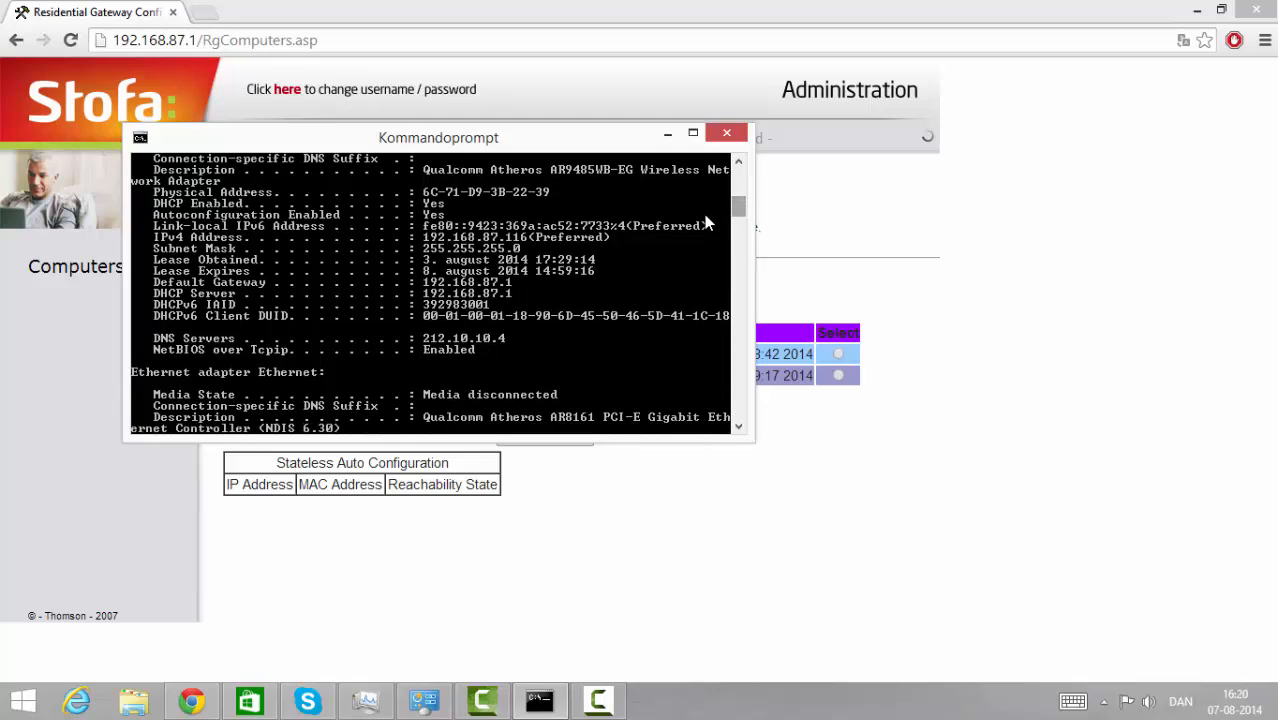
pyautogui.scroll(1, 735, 215)
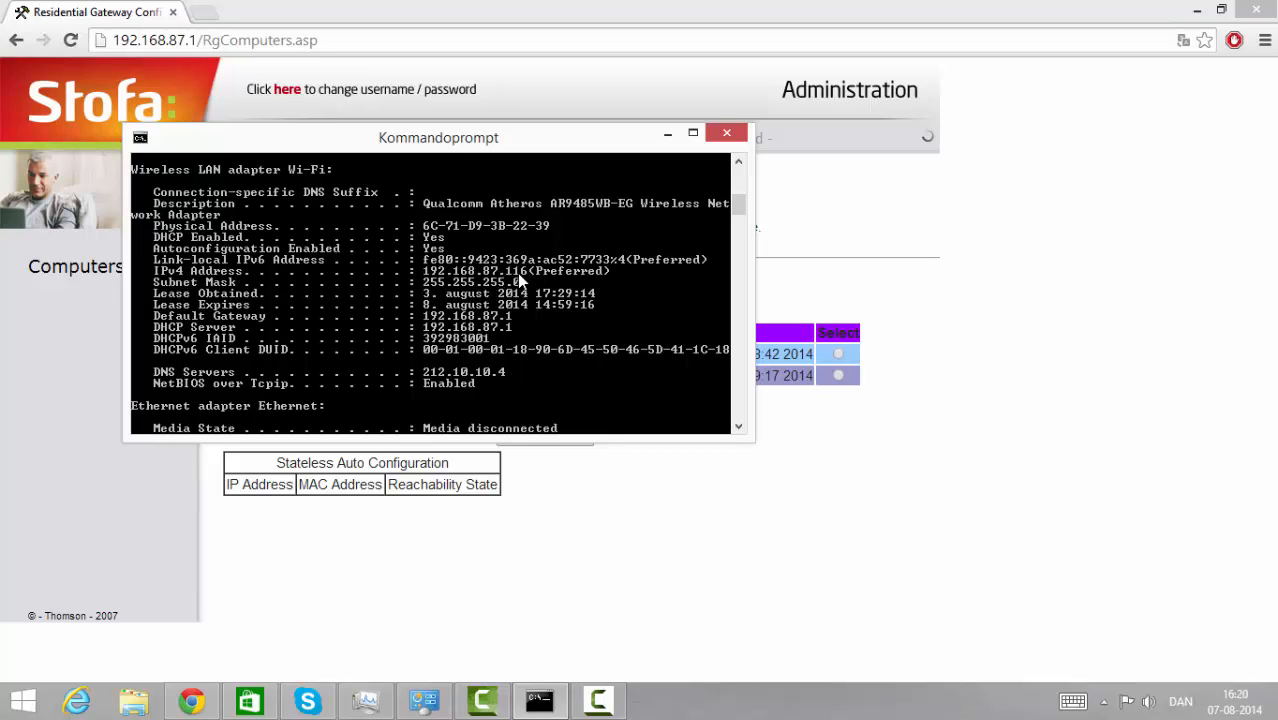
pyautogui.click(776, 259)
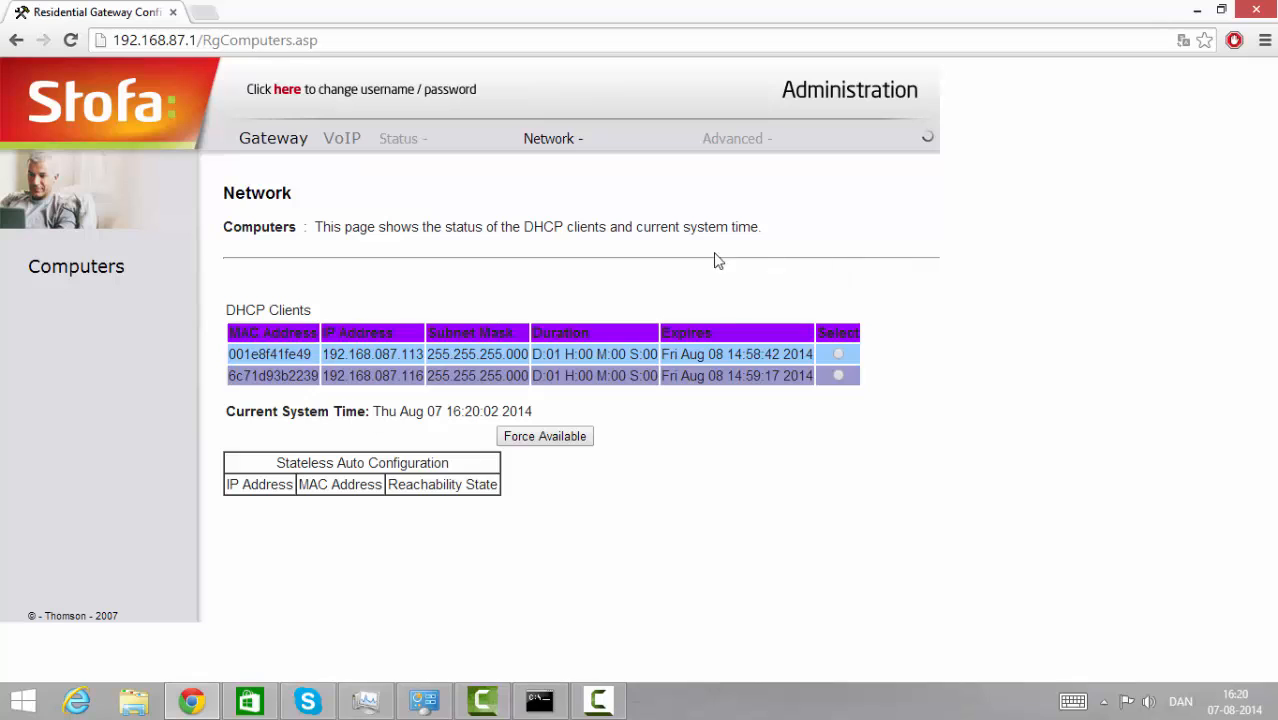
# - Return to the new forwarding rule and set its custom Local IP Address to 192.168.87.116
pyautogui.click(727, 153)
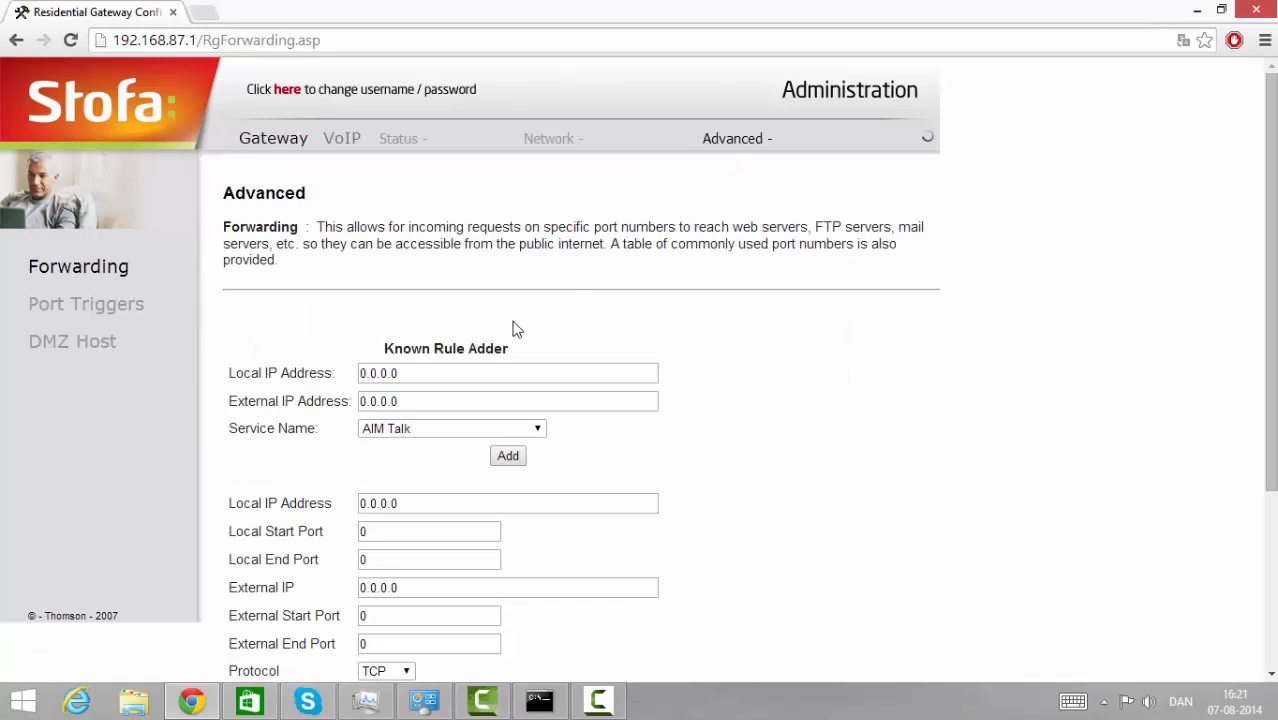
pyautogui.click(450, 506)
pyautogui.moveTo(450, 506); pyautogui.dragTo(152, 513)
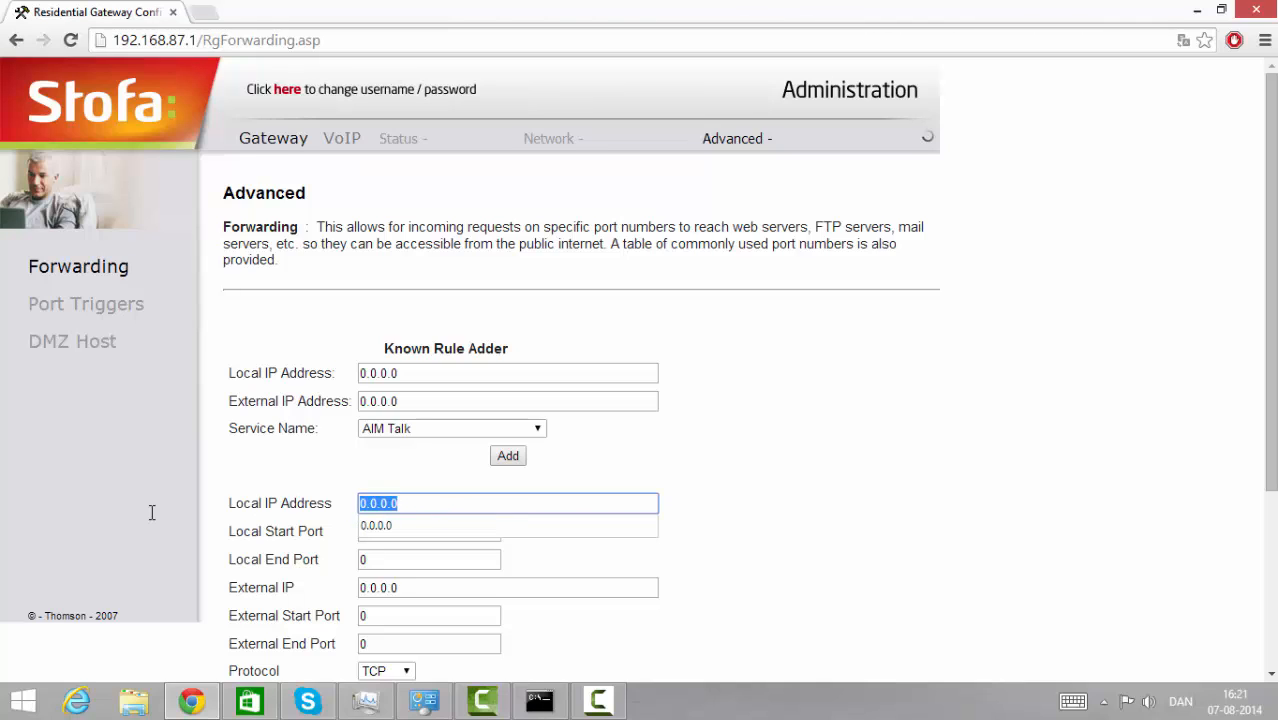
pyautogui.write('192')
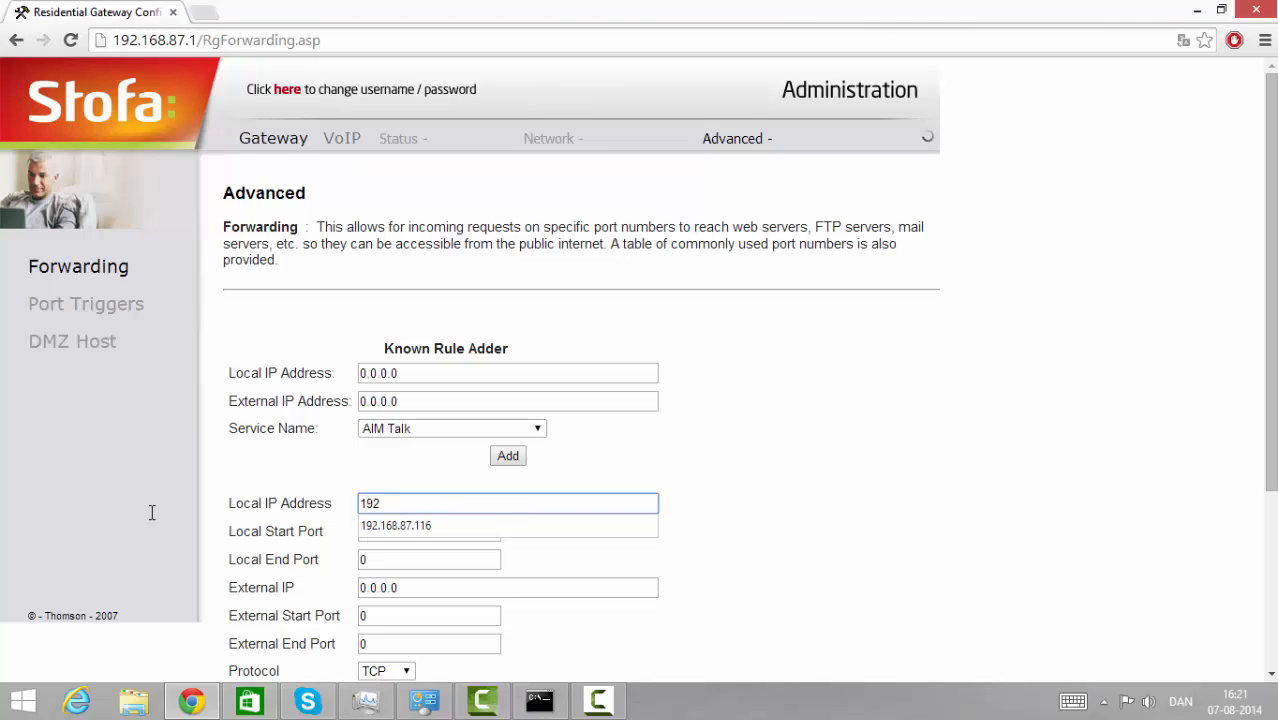
pyautogui.press('Down')
pyautogui.press('Return')
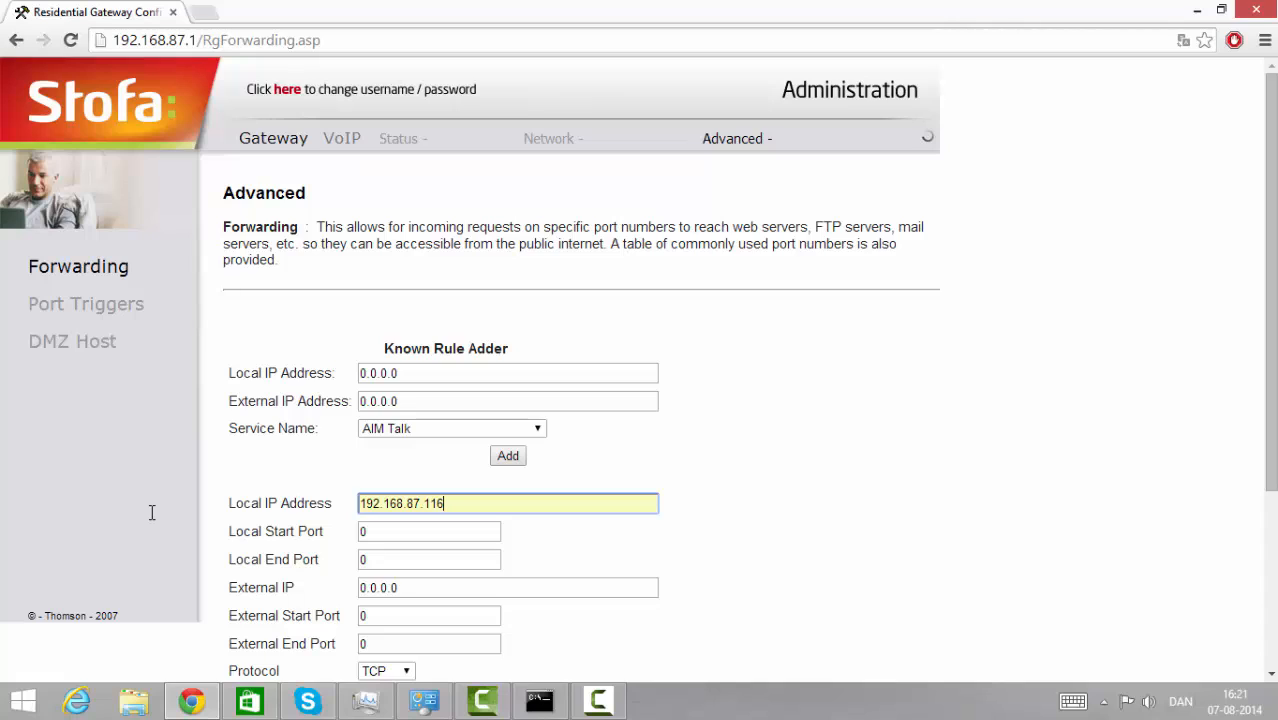
# - Set both the Local Start Port and the Local End Port of the rule to 21
pyautogui.press('Tab')
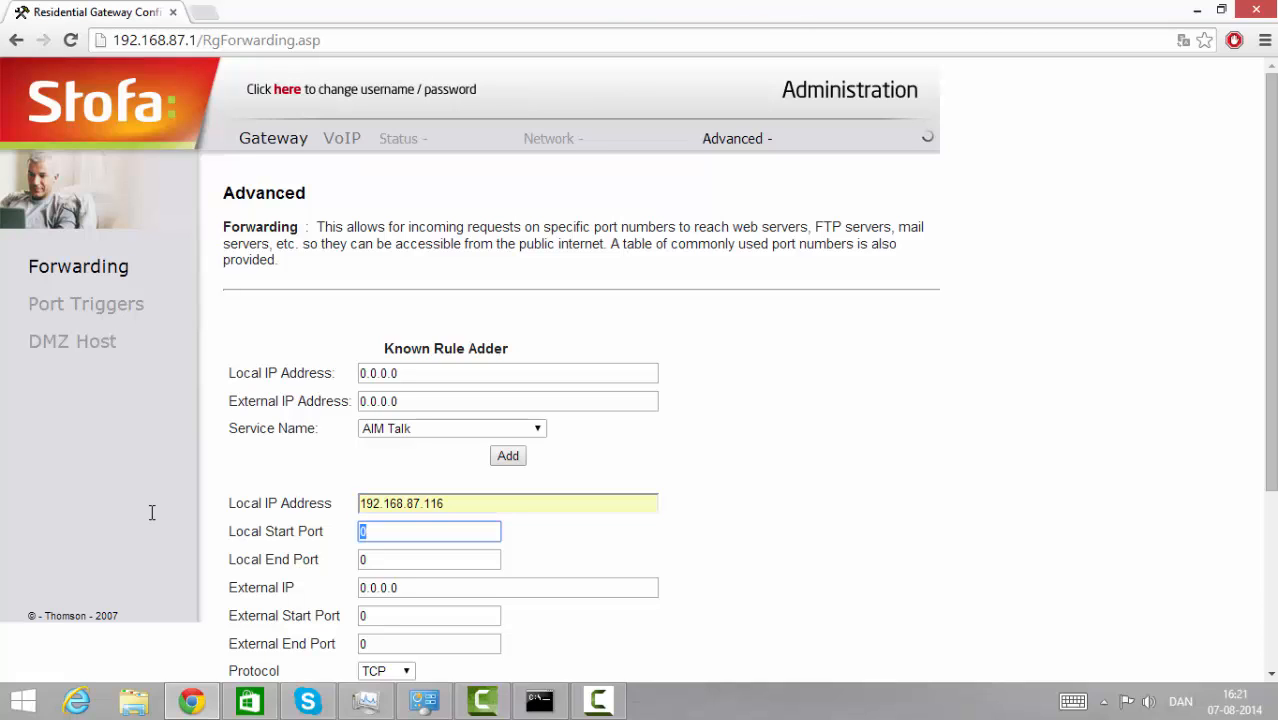
pyautogui.write('21')
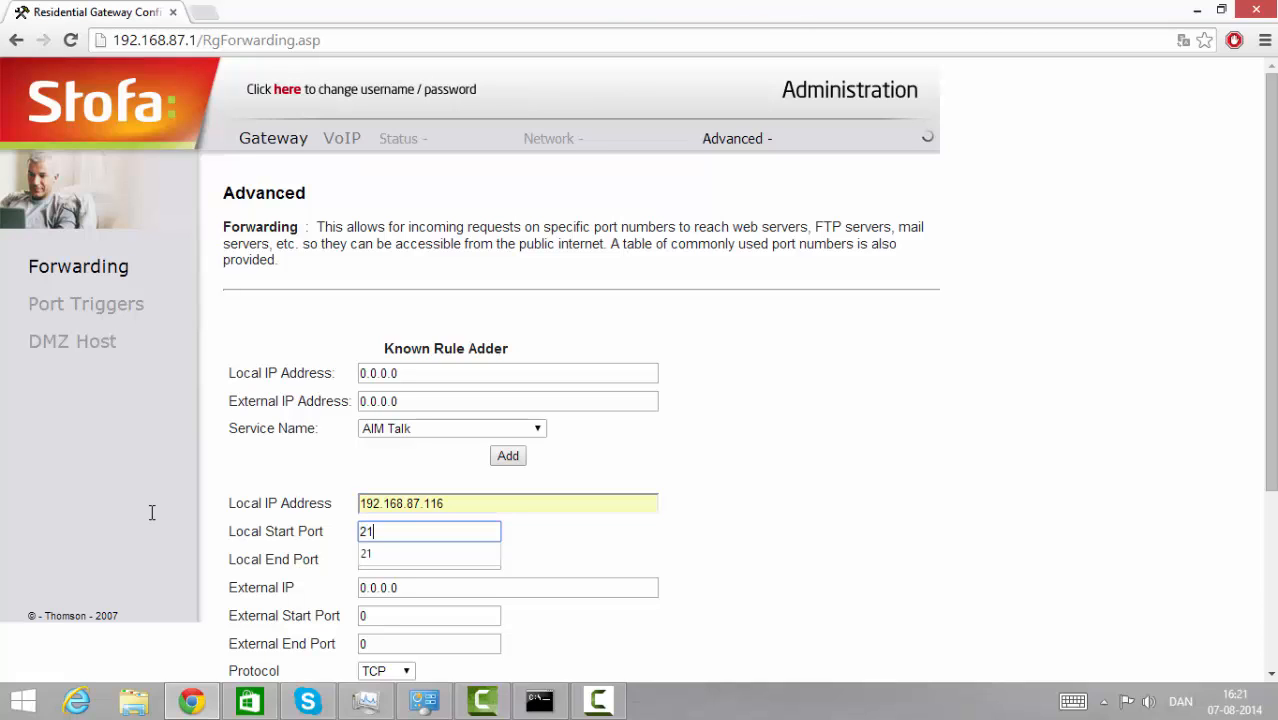
pyautogui.press('Tab')
pyautogui.write('21')
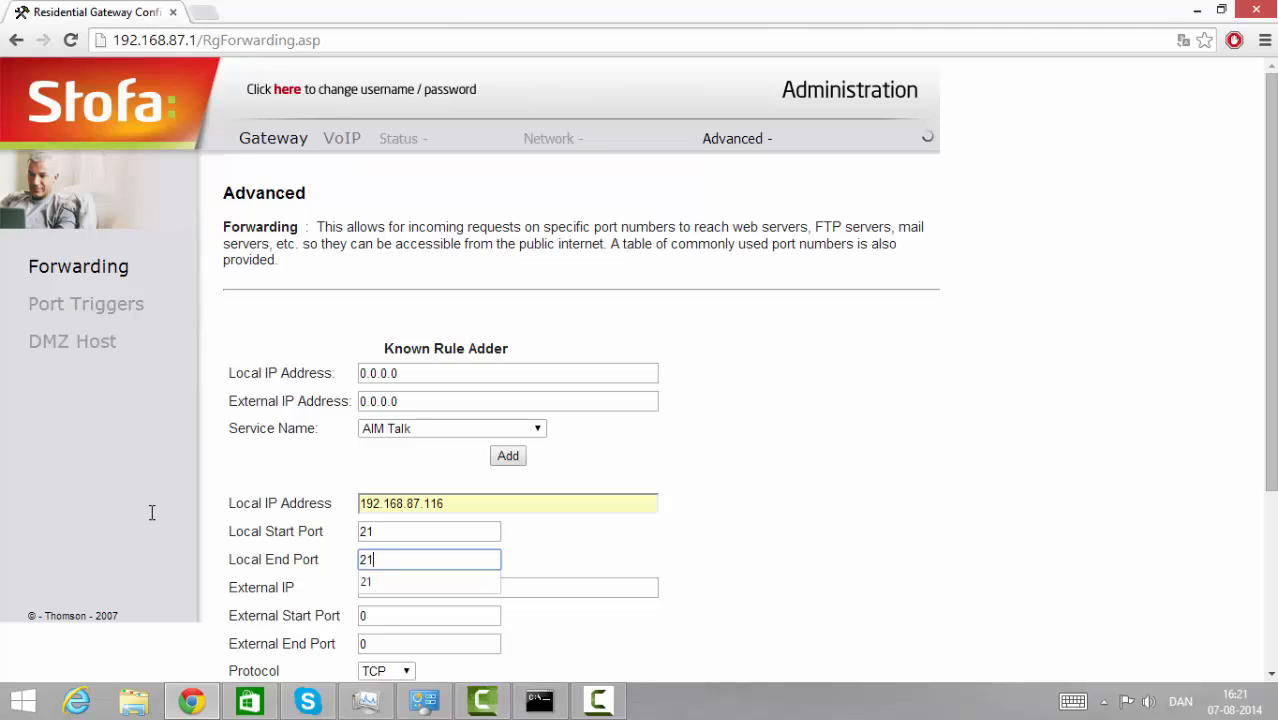
pyautogui.press('Tab')
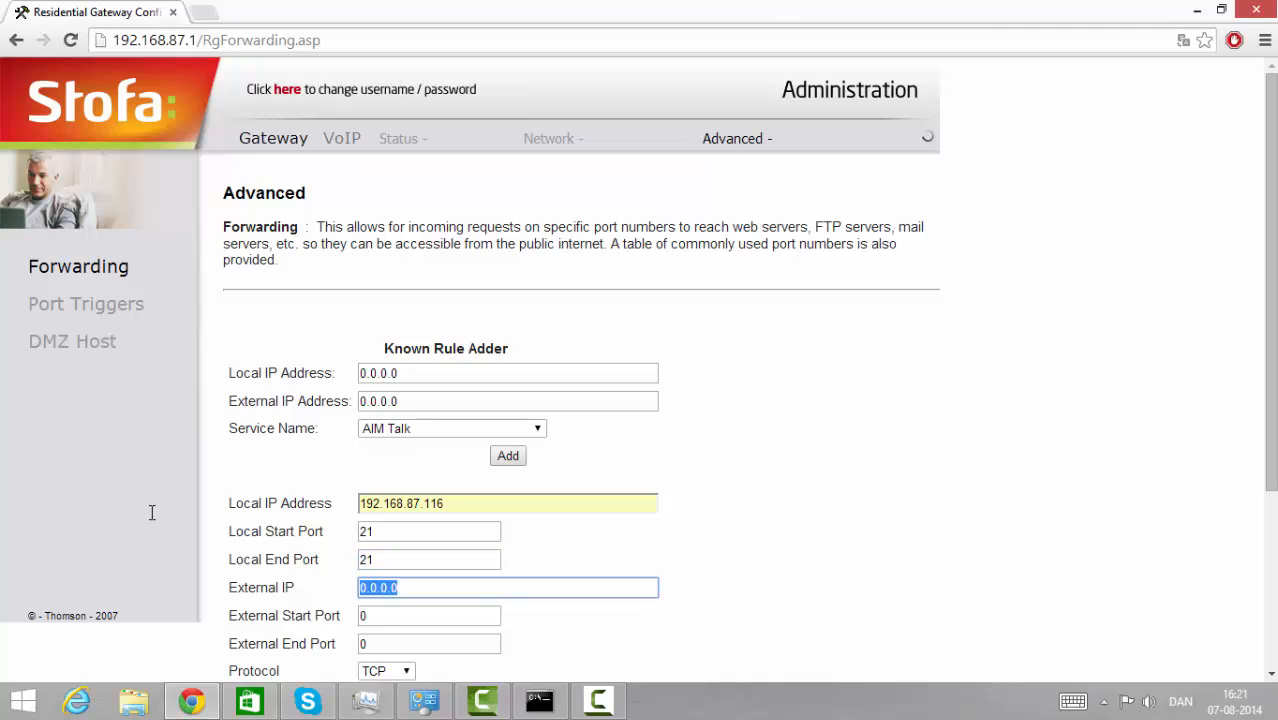
# - Keep the External IP at 0.0.0.0 and set the External Start Port and External End Port to 21
pyautogui.press('Tab')
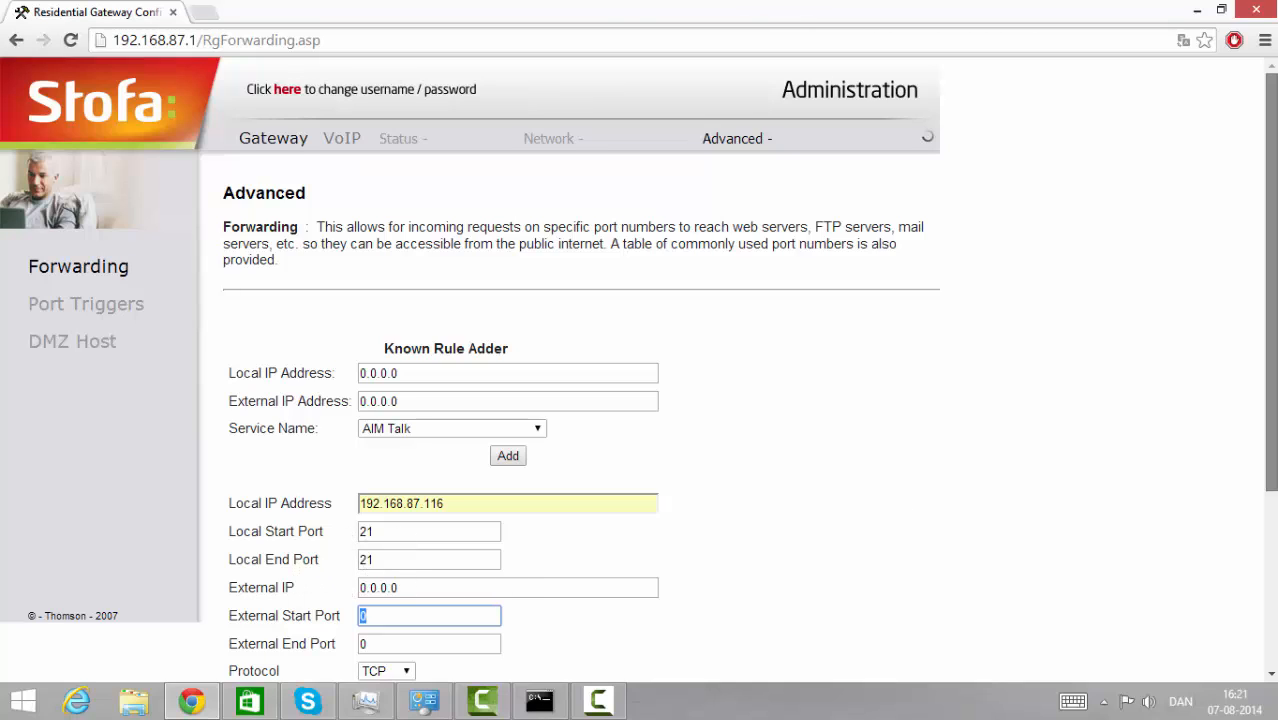
pyautogui.scroll(-1, 638, 368)
pyautogui.scroll(-3, 638, 370)
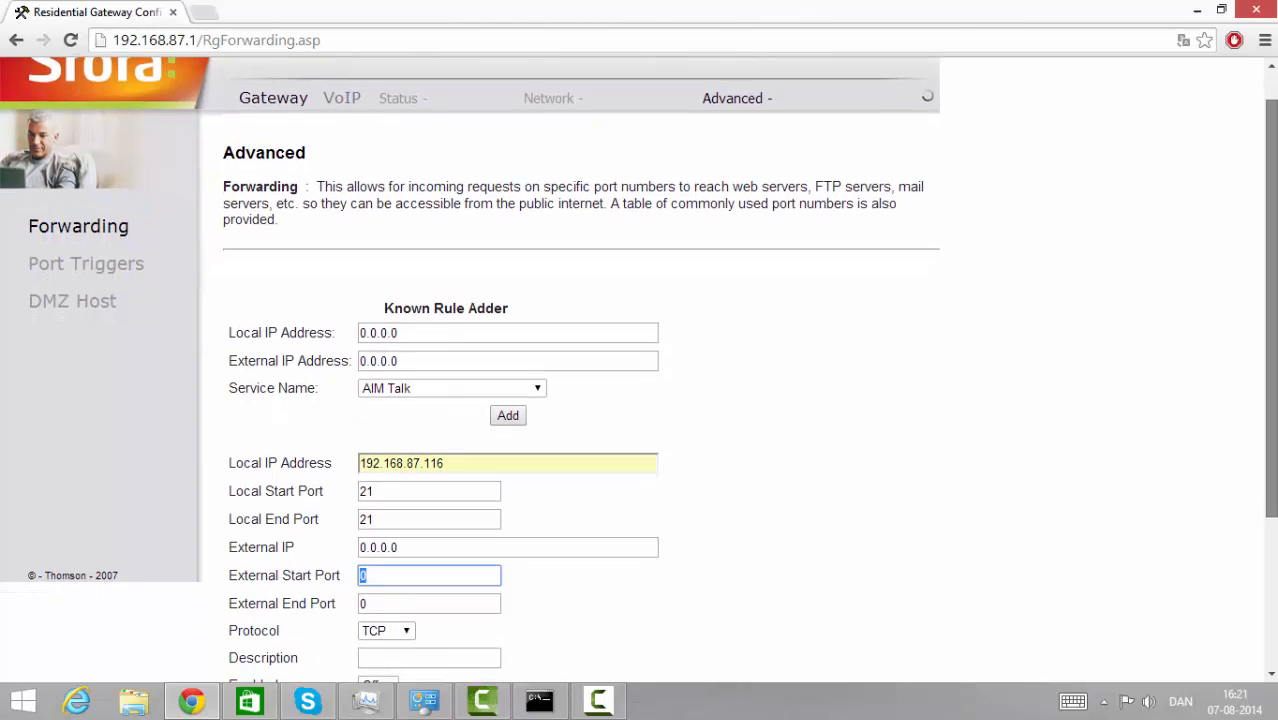
pyautogui.write('21')
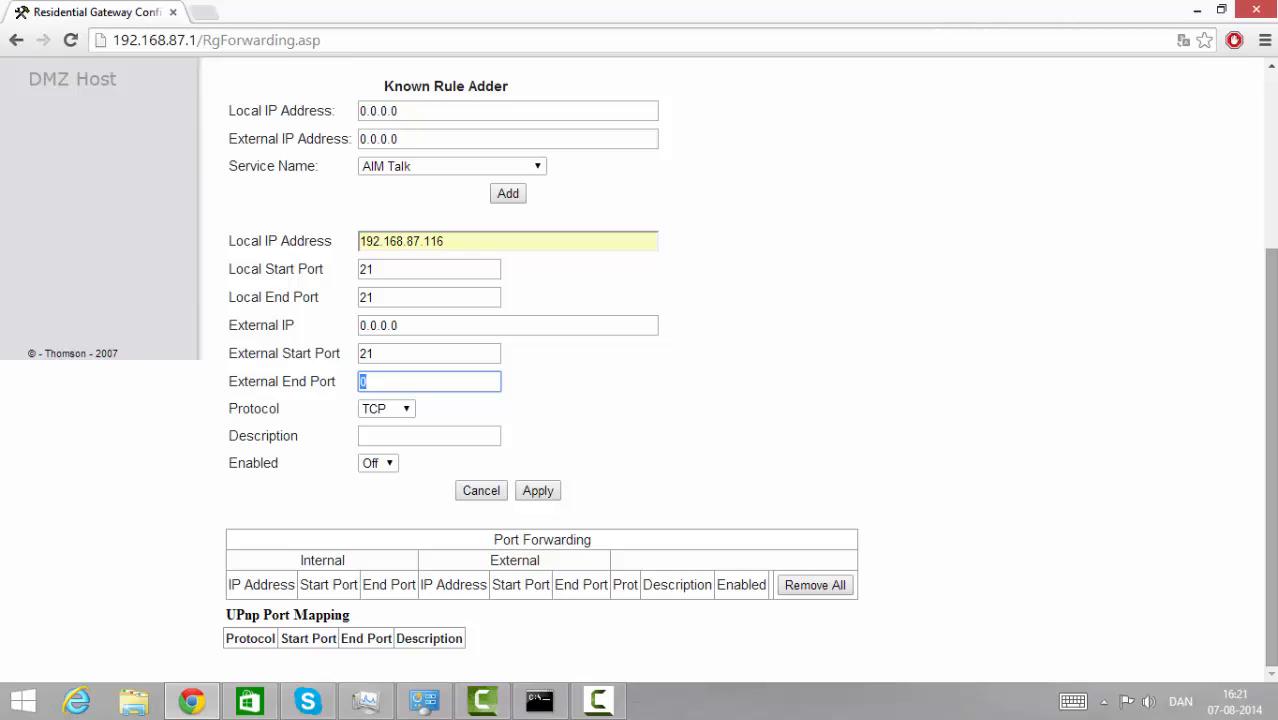
pyautogui.write('21')
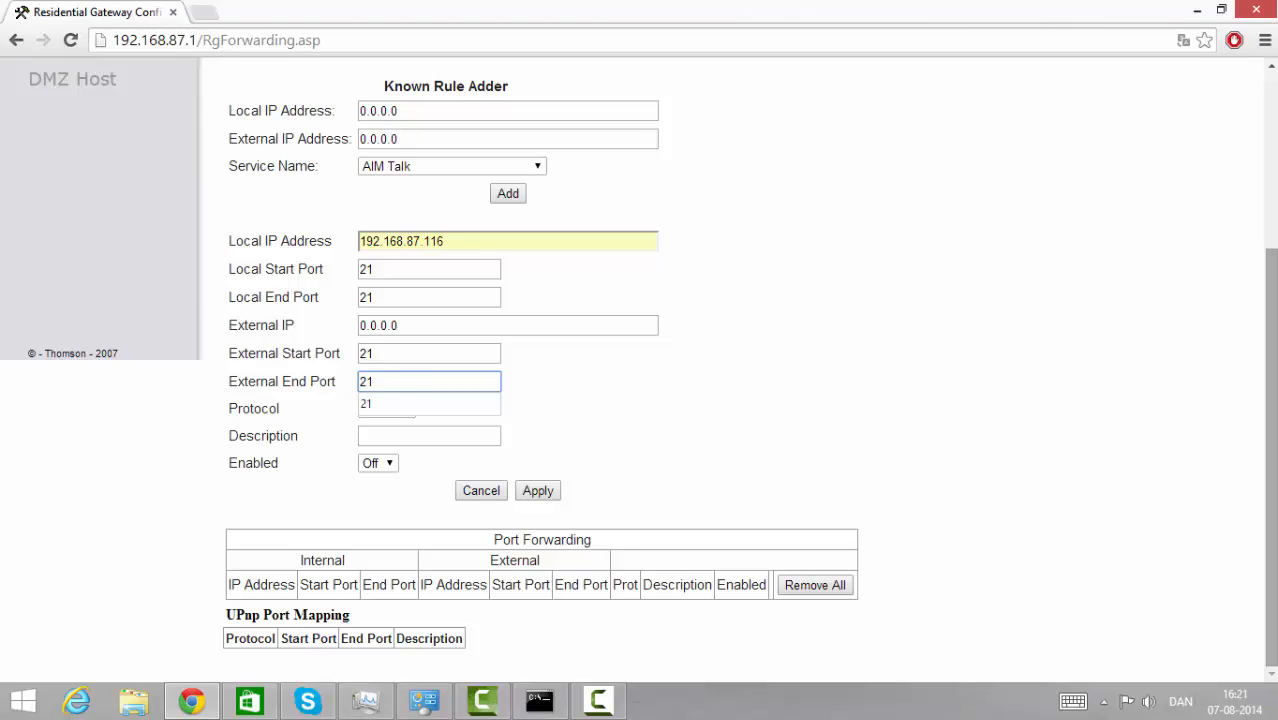
# - Keep the TCP protocol, describe the rule as FTP, switch it on and apply it
pyautogui.press('Tab')
pyautogui.press('Tab')
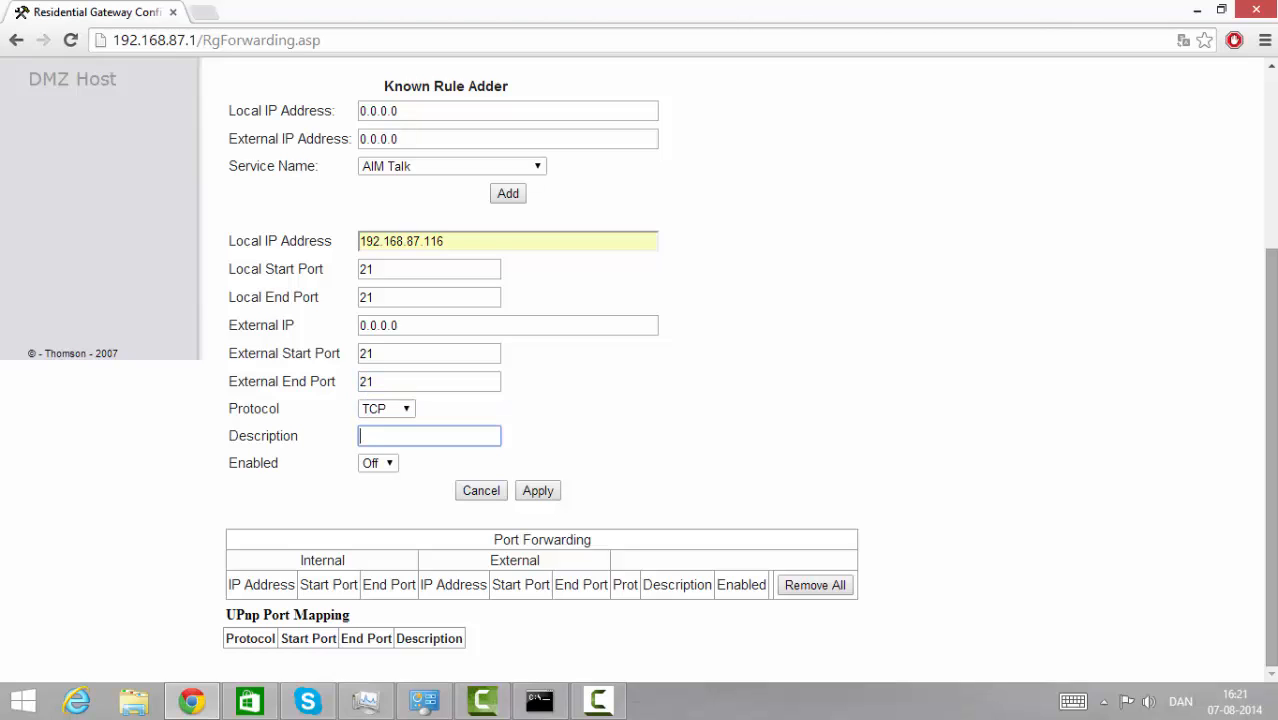
pyautogui.write('FTP')
pyautogui.press('Down')
pyautogui.press('Return')
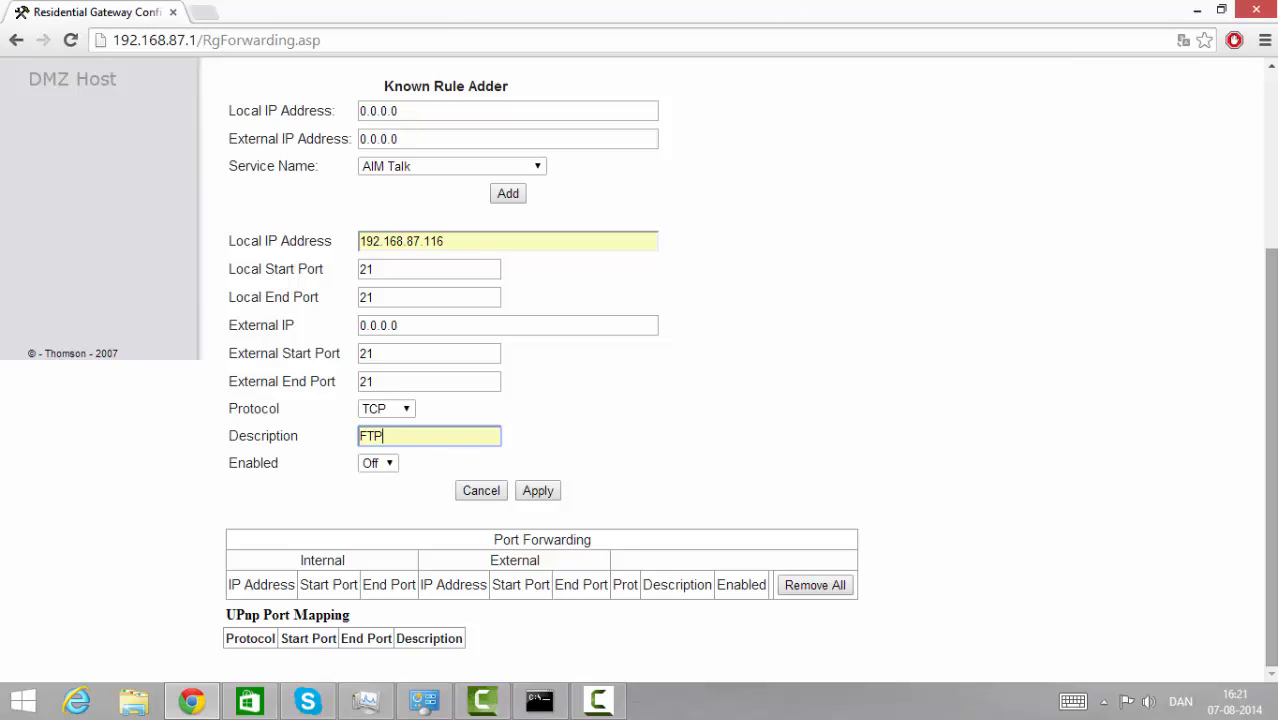
pyautogui.click(400, 470)
pyautogui.click(384, 468)
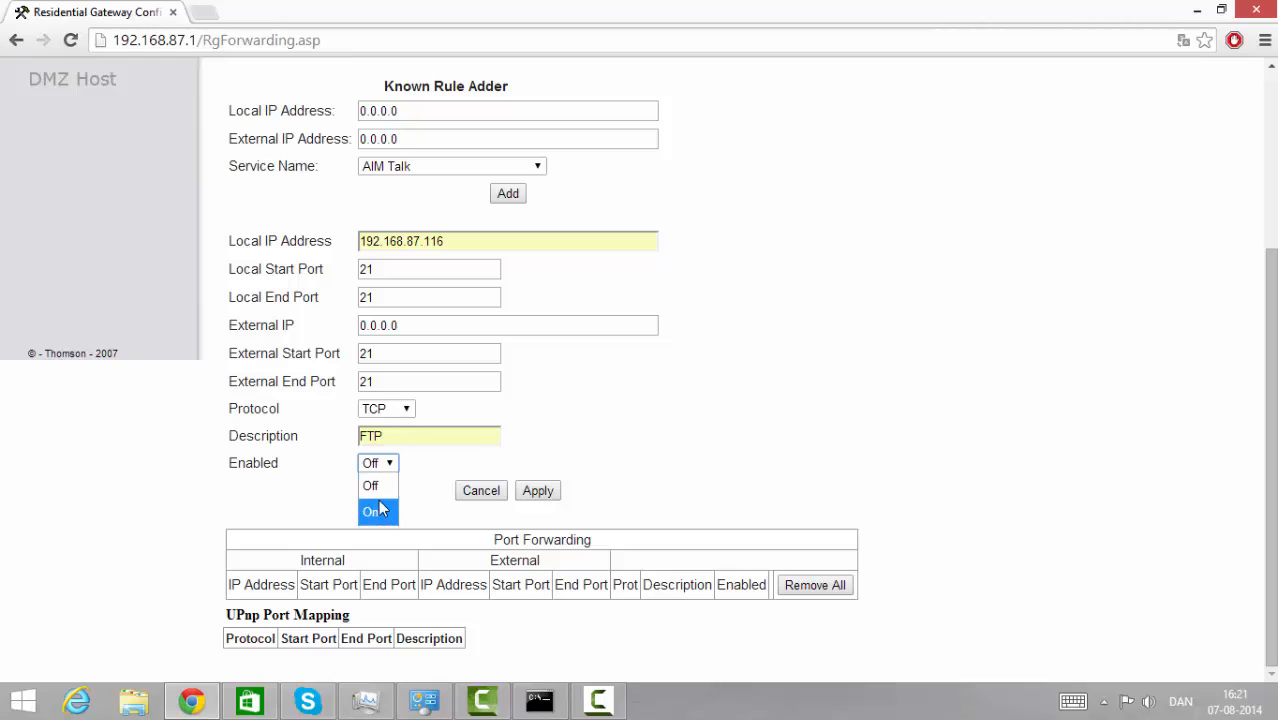
pyautogui.click(377, 507)
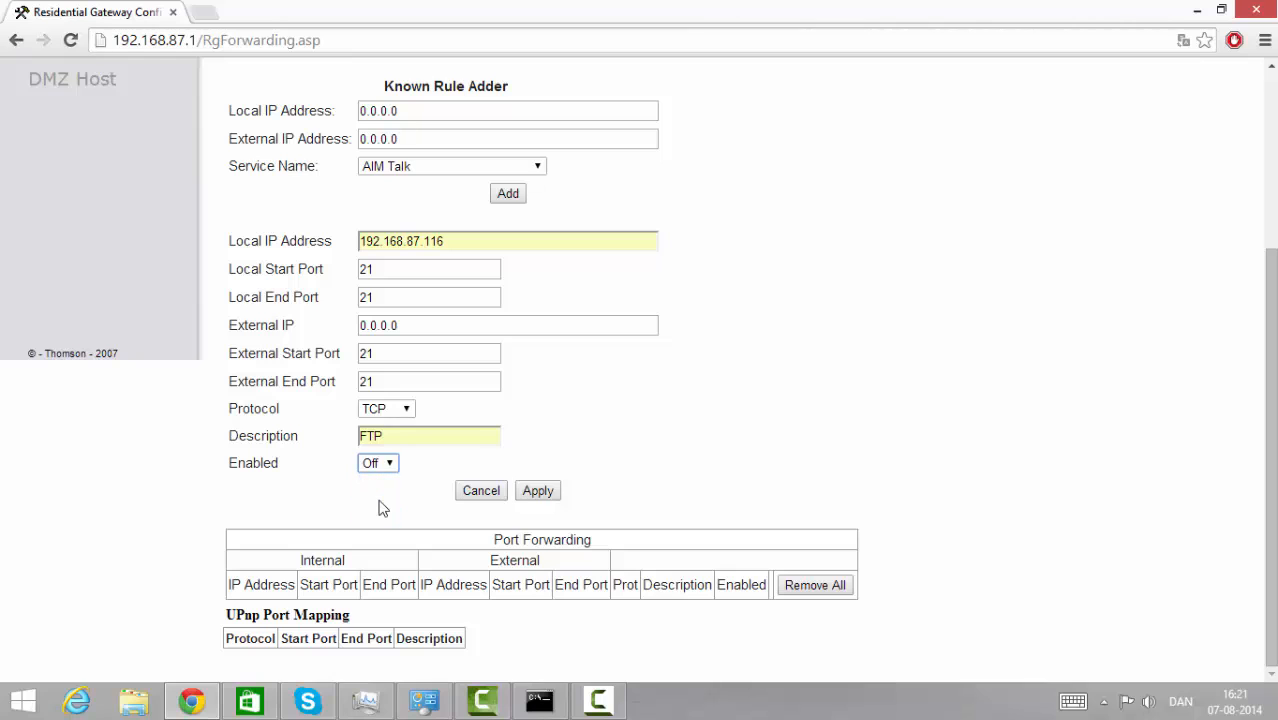
pyautogui.click(535, 495)
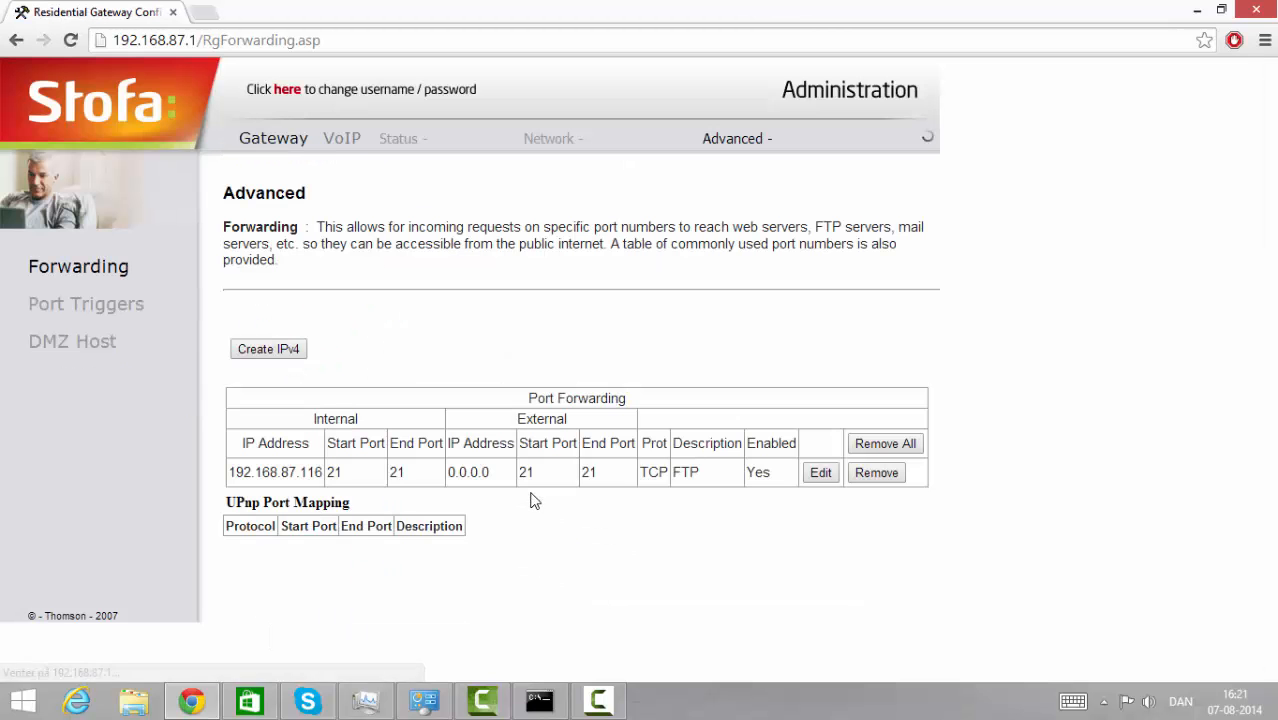
# - Compare the DMZ host address with the computer's IPv4 address in Command Prompt, then return to the forwarding rules
pyautogui.click(52, 350)
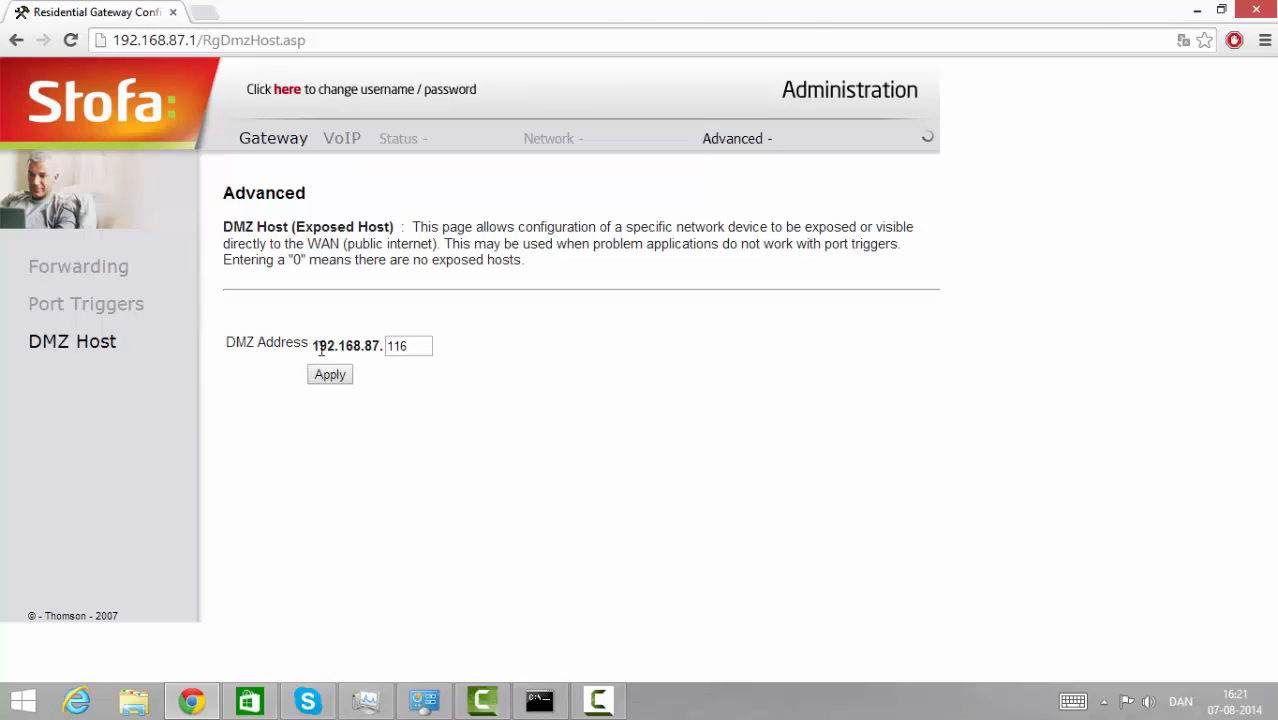
pyautogui.moveTo(422, 342); pyautogui.dragTo(368, 350)
pyautogui.click(540, 701)
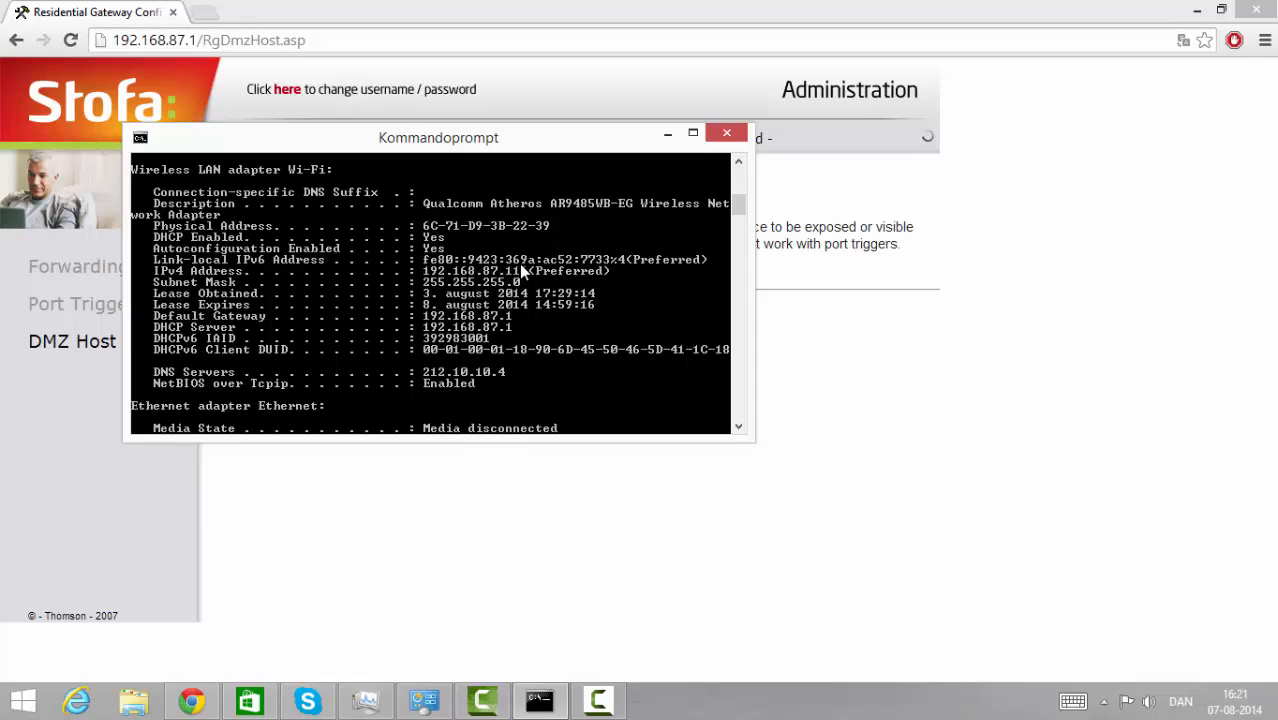
pyautogui.click(884, 351)
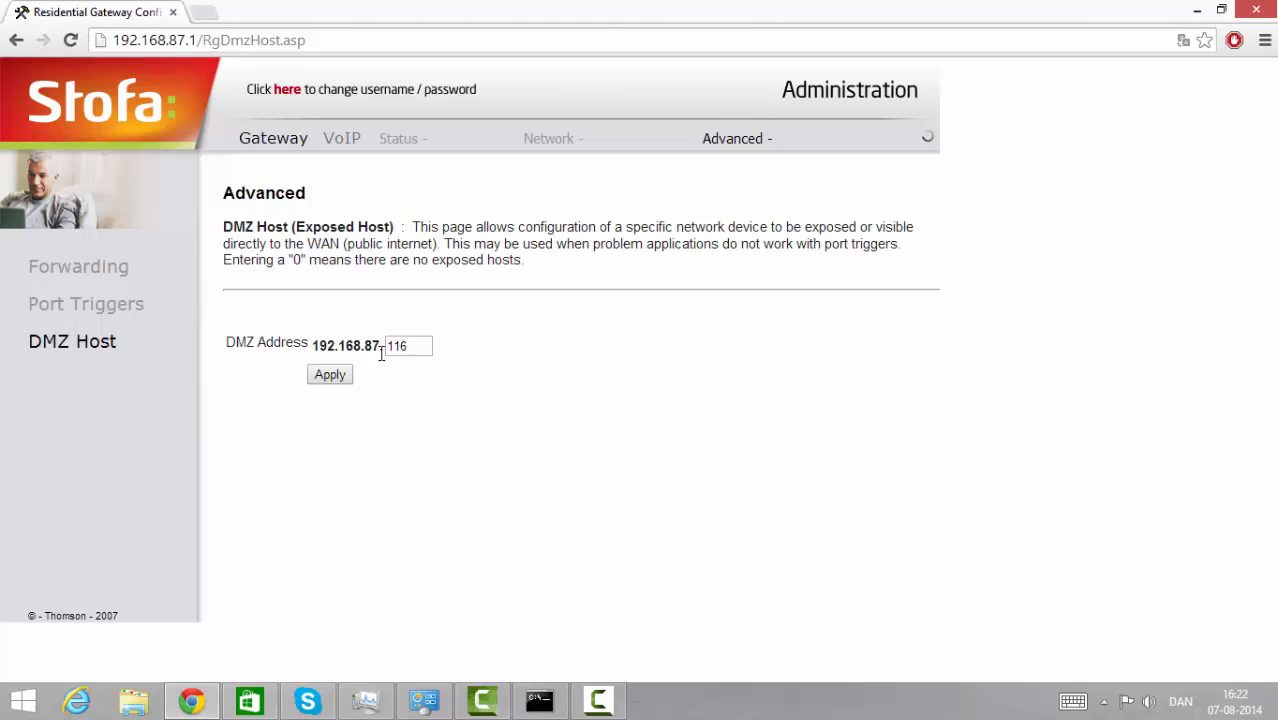
pyautogui.click(61, 276)
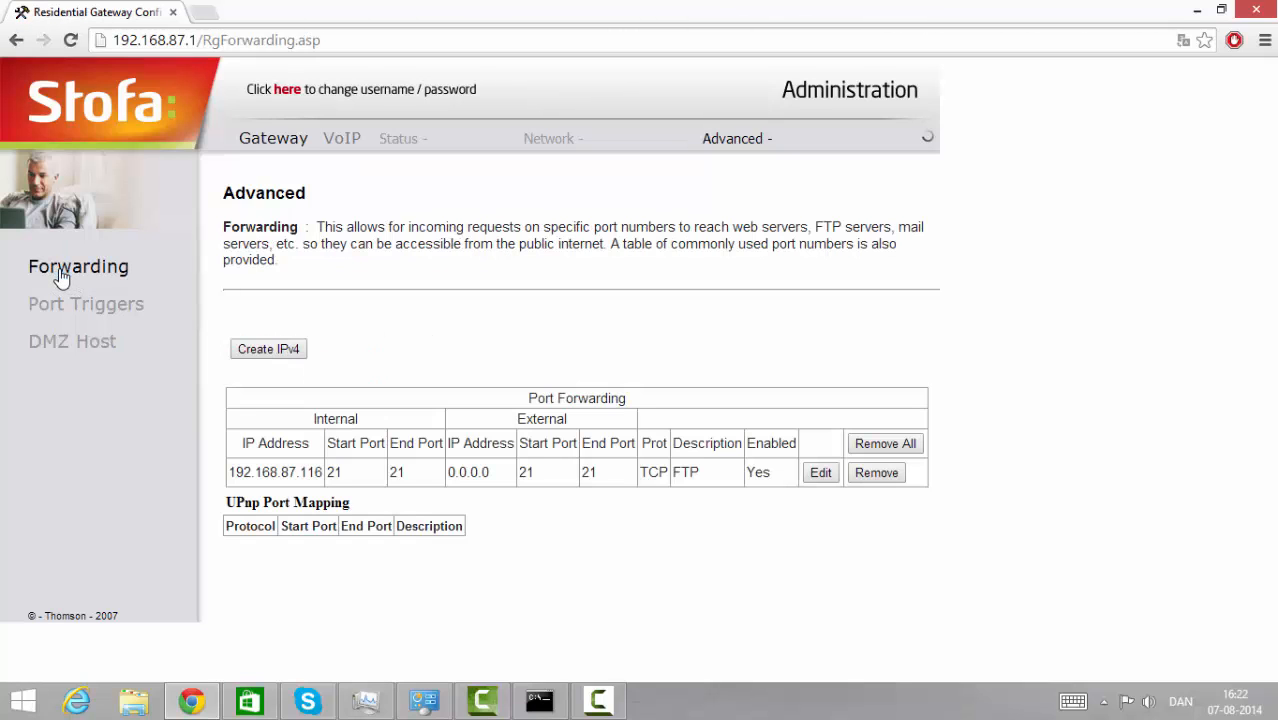